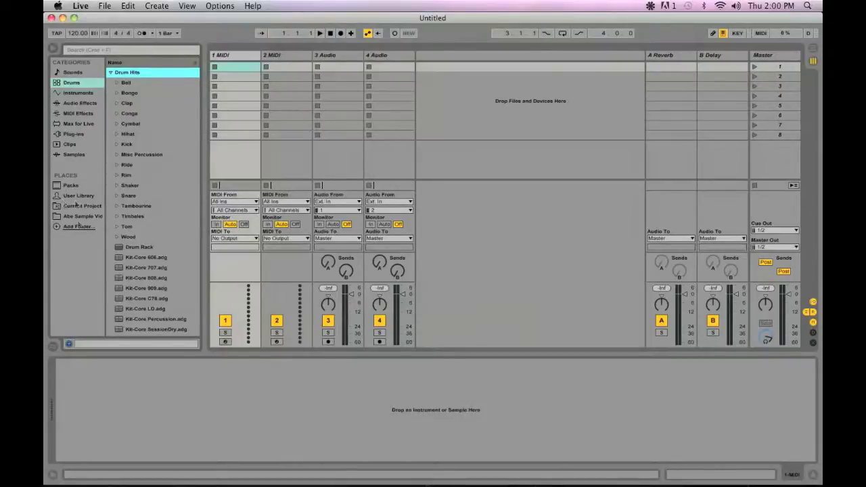
Load the DJ Vadim Electric-Toot Toot remix from the Abe Sample Vids folder into 3 Audio's first clip slot and open its waveform
click(78, 216)
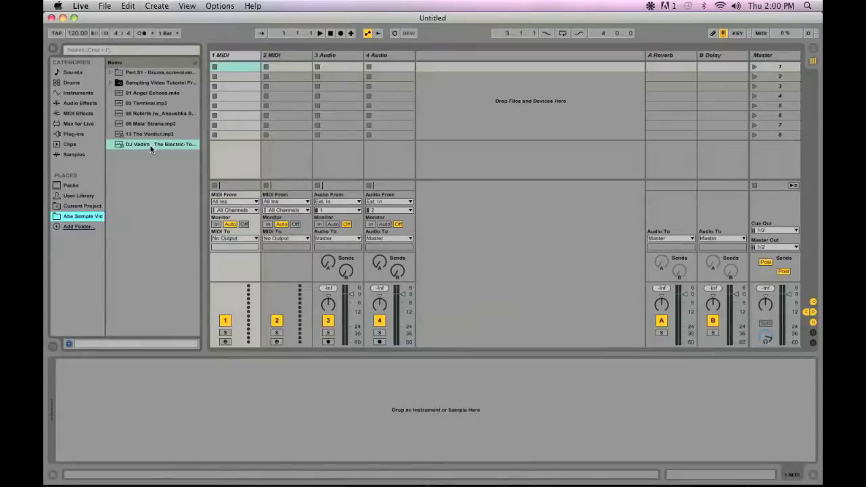
drag(150, 146, 329, 70)
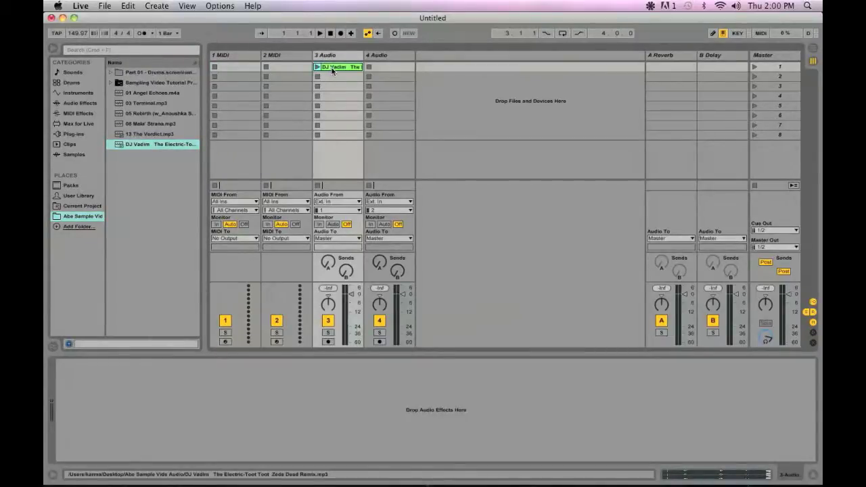
double_click(332, 71)
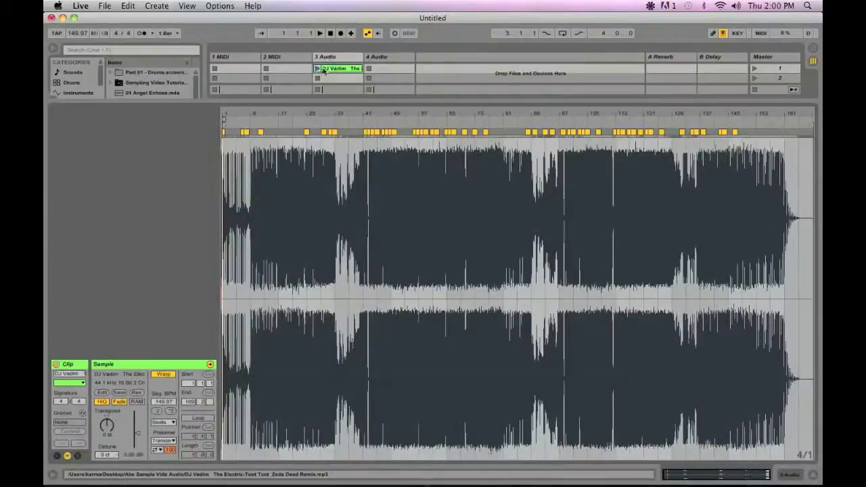
Play the song clip and audition its intro, the section from about bar 16 to 25, and the breakdown around bars 33 to 42
click(319, 70)
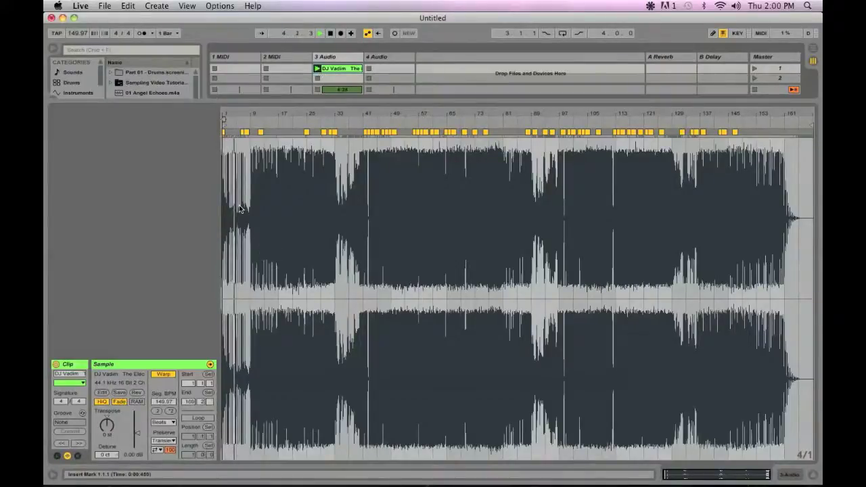
drag(261, 114, 267, 112)
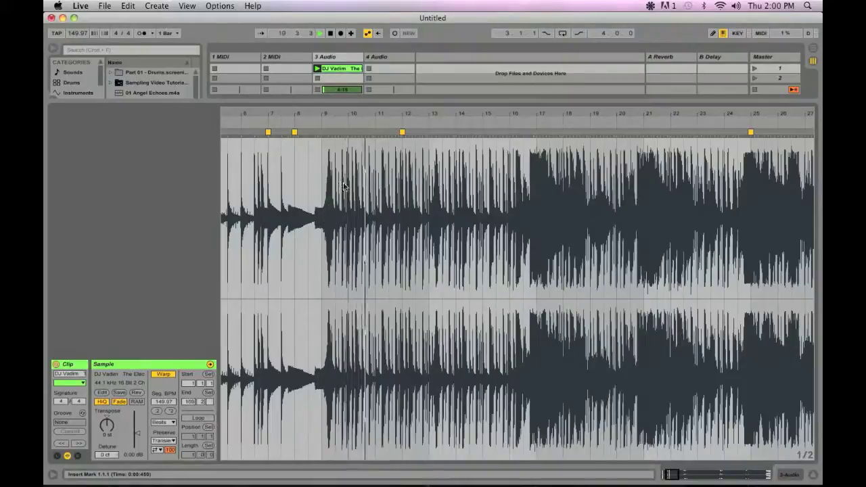
drag(523, 192, 750, 184)
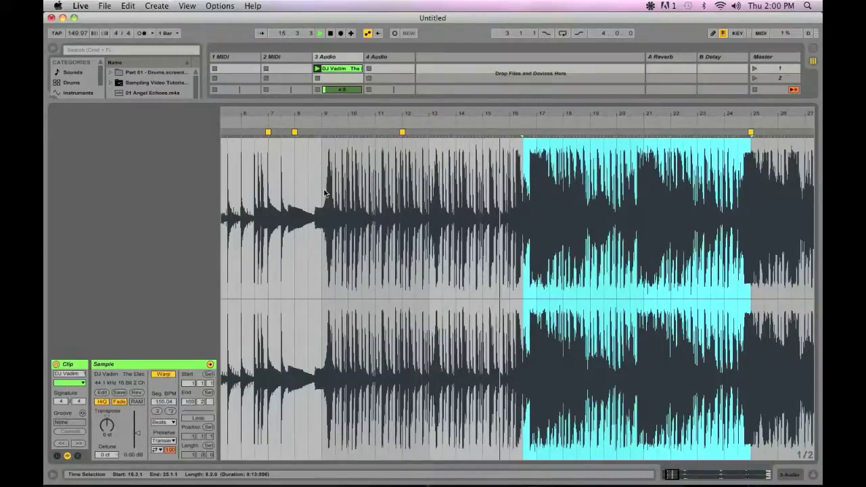
double_click(537, 110)
drag(539, 112, 454, 169)
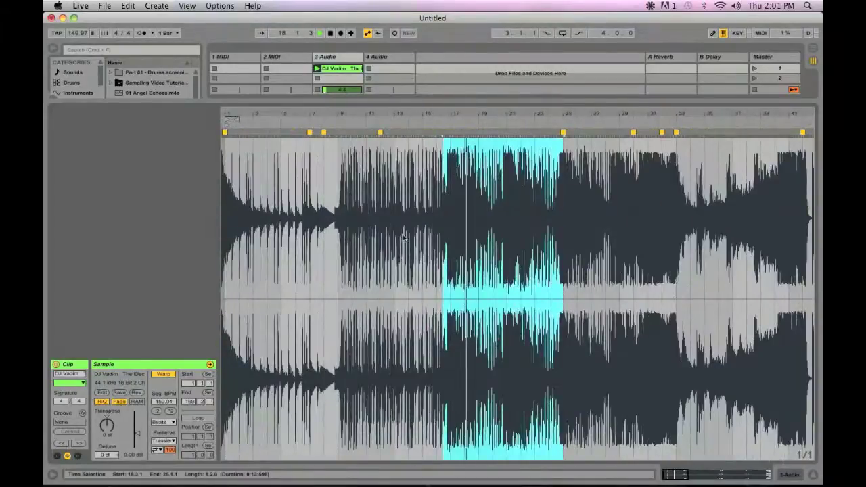
key(space)
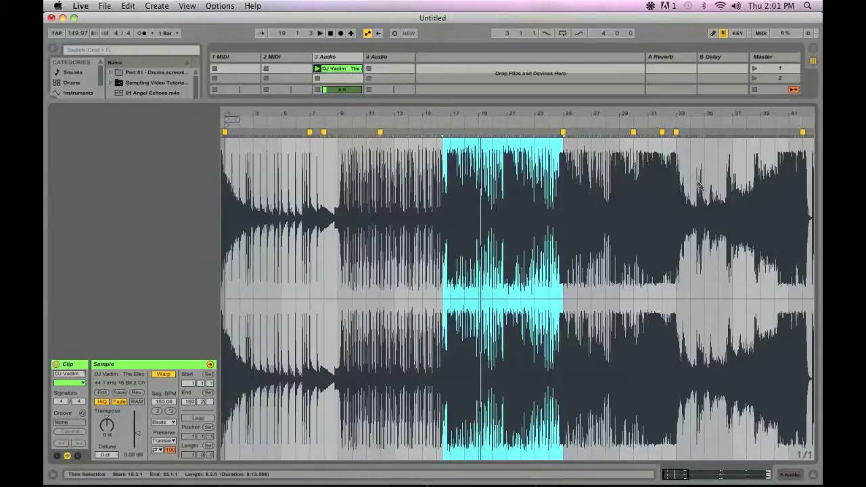
click(690, 127)
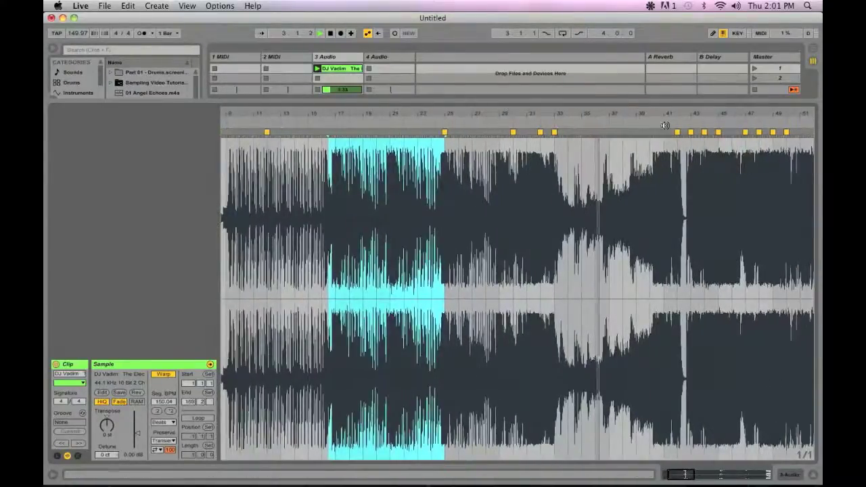
drag(639, 118, 639, 156)
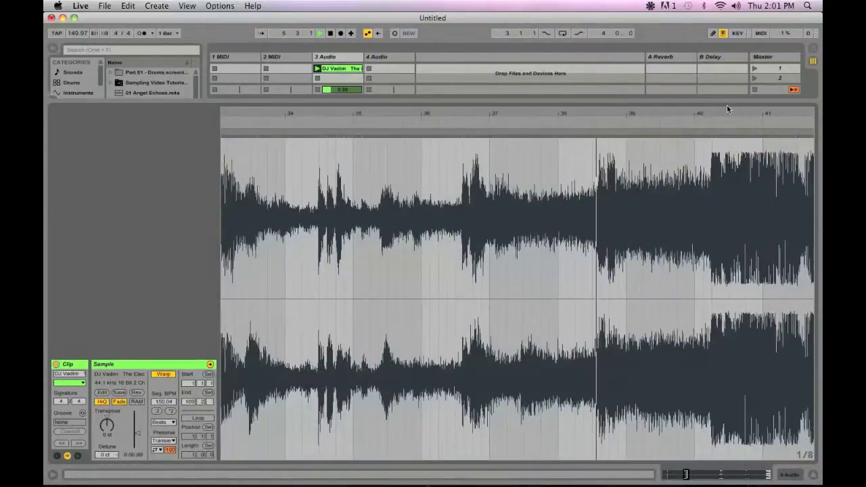
drag(724, 115, 723, 115)
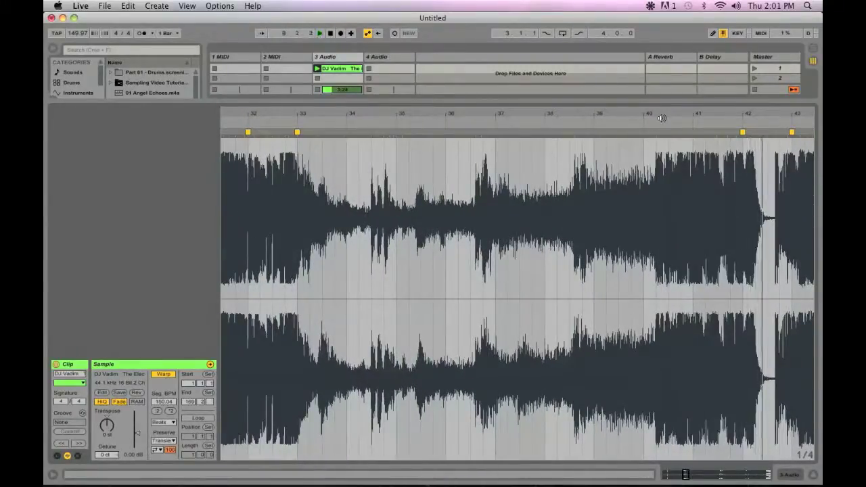
drag(657, 111, 658, 112)
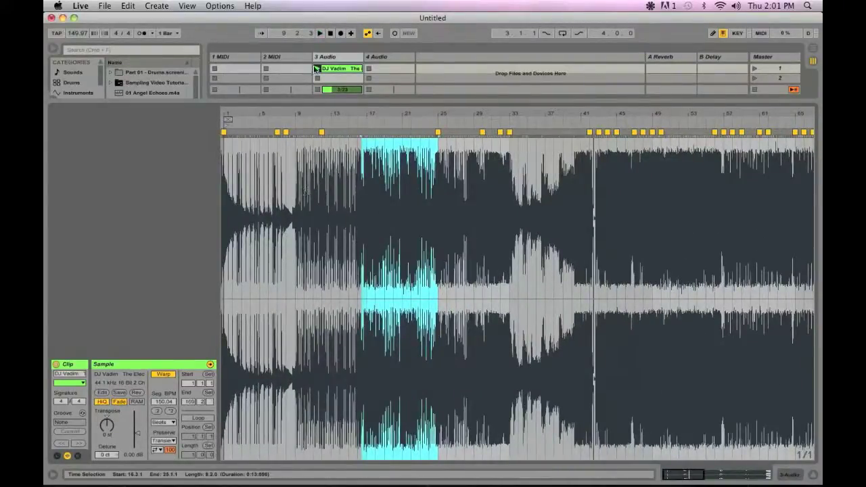
Loop the two-bar drum section of the song clip from 11.1.1 to 13.1.1
drag(302, 112, 304, 113)
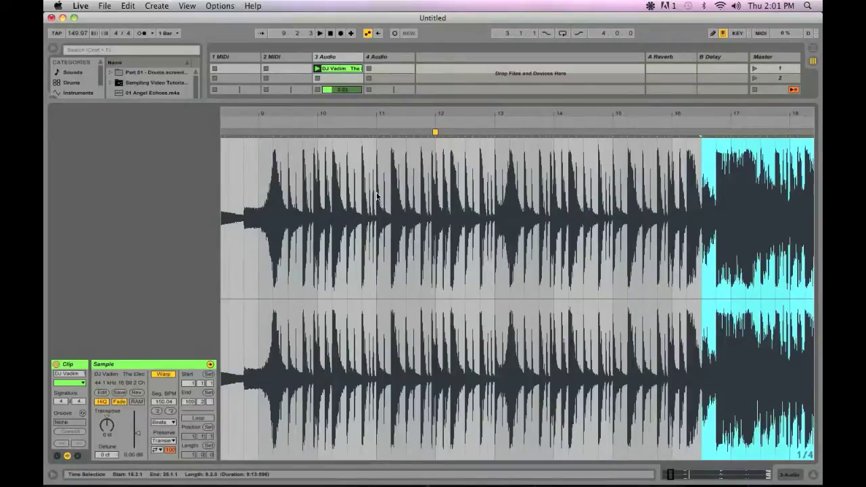
drag(377, 197, 428, 197)
shift+click(490, 200)
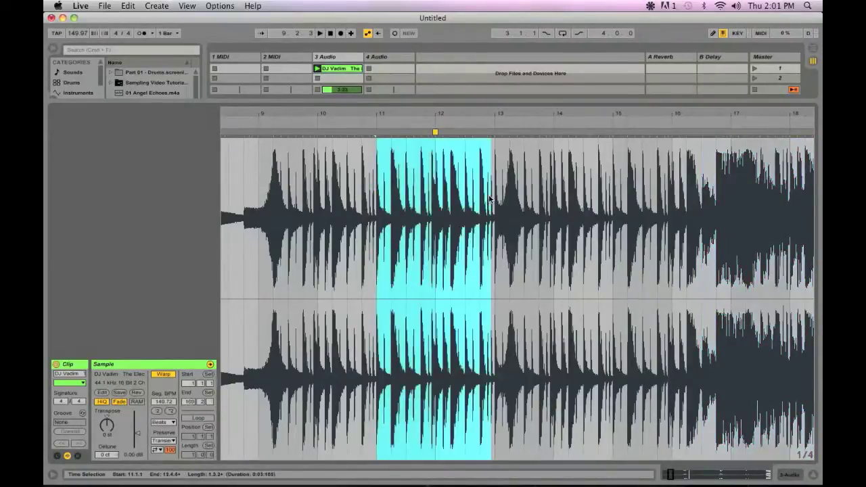
shift+click(494, 199)
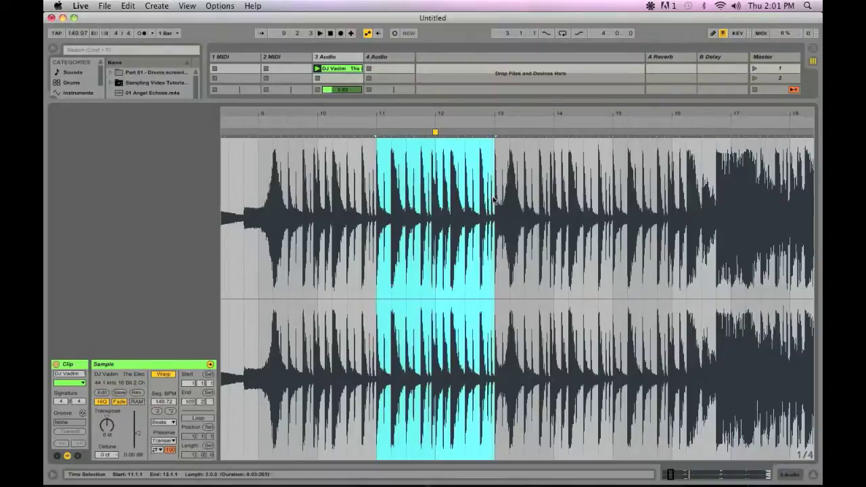
right_click(420, 155)
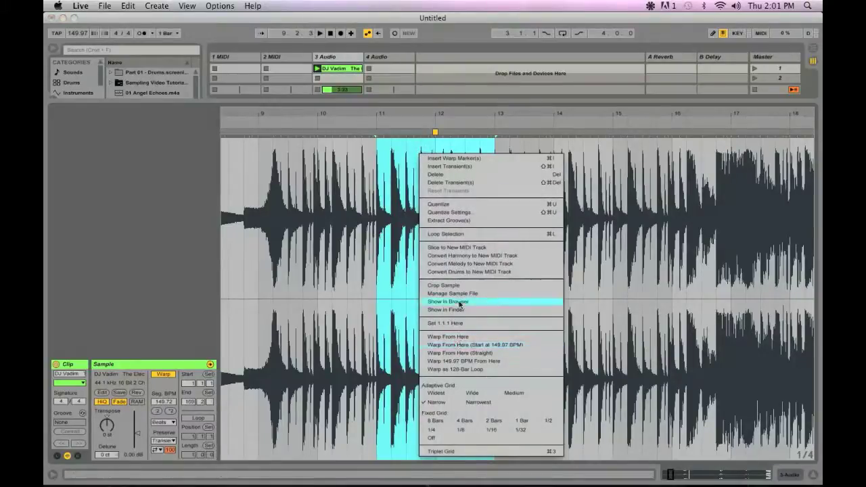
click(451, 234)
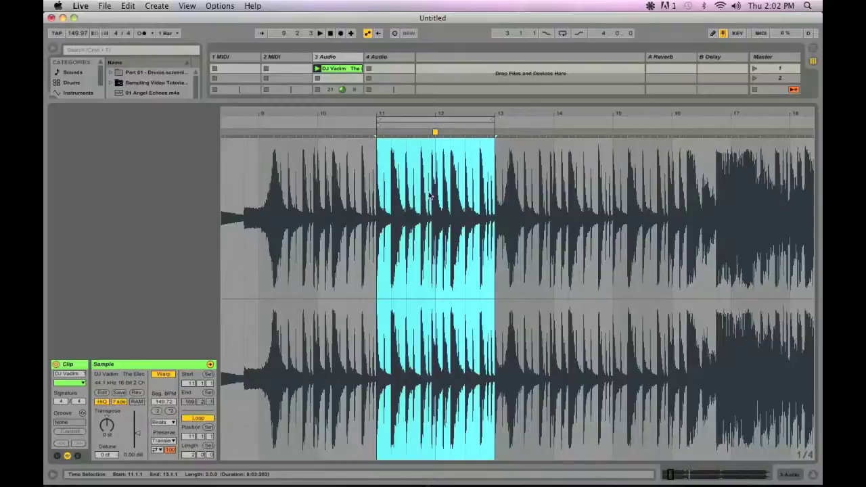
Audition the loop, shift its two-bar region to start at 10.4.1, and crop the sample to it
click(321, 33)
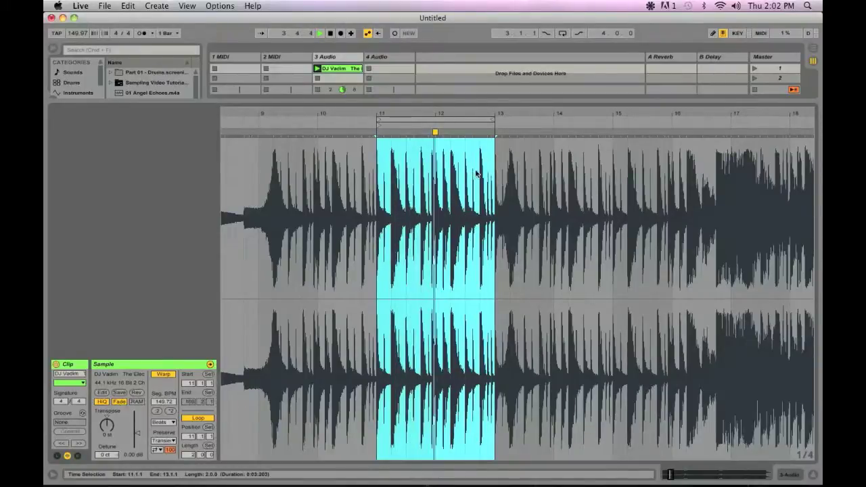
click(472, 119)
drag(472, 119, 248, 175)
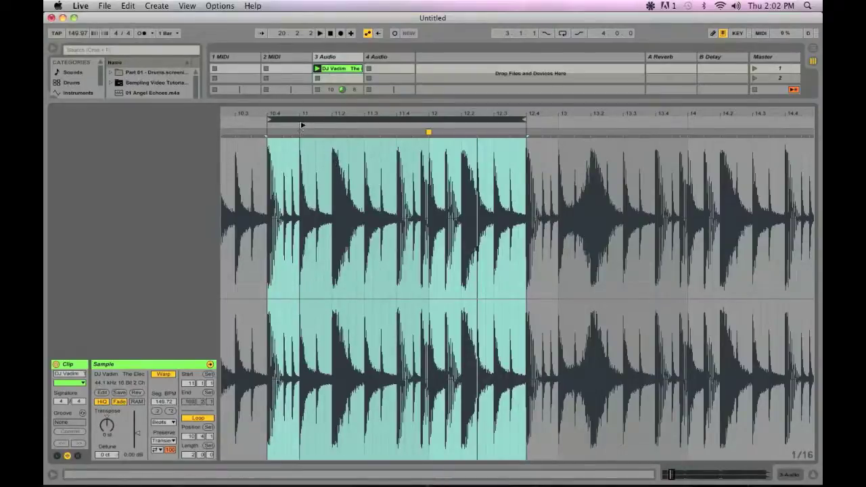
right_click(399, 191)
click(430, 316)
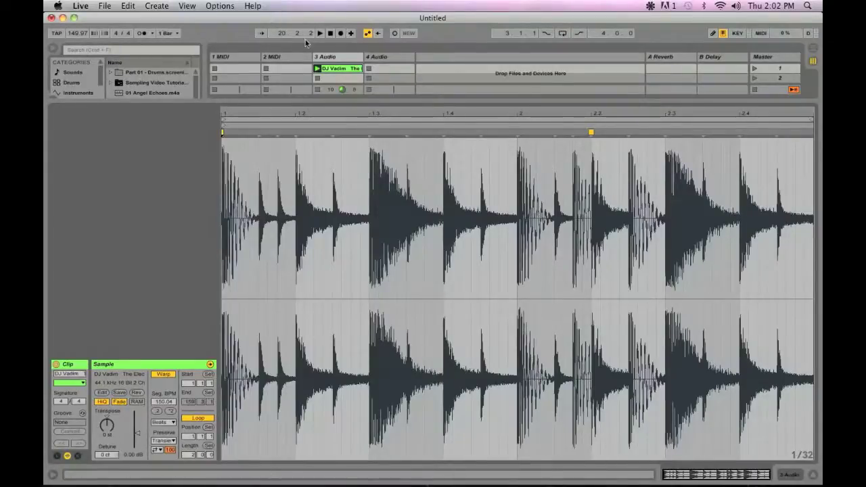
Slice the cropped drum clip to a new MIDI track with one slice per transient, using the built-in slicing preset
right_click(337, 70)
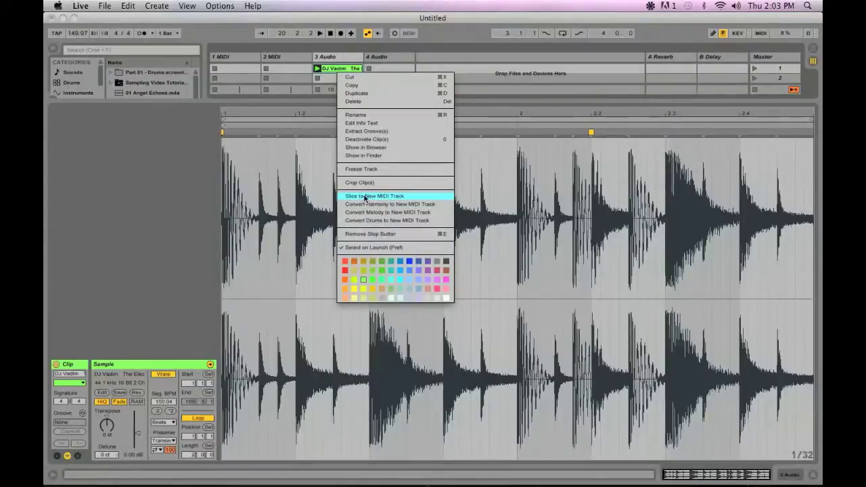
click(365, 197)
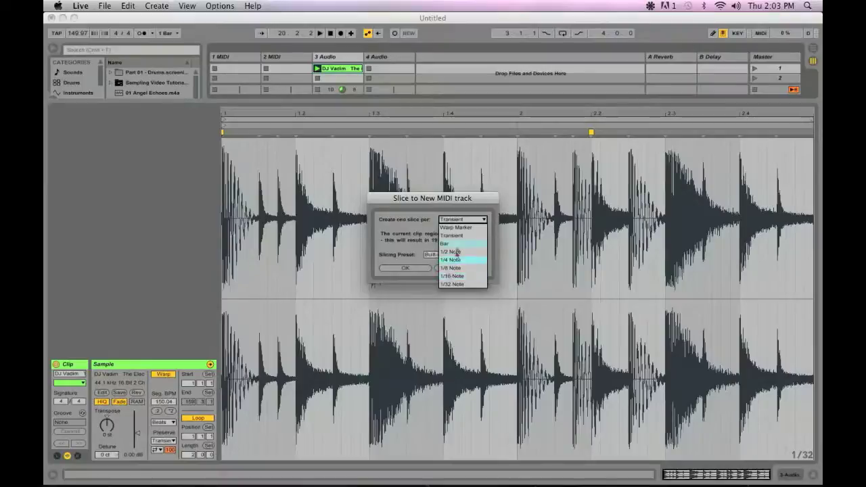
click(456, 237)
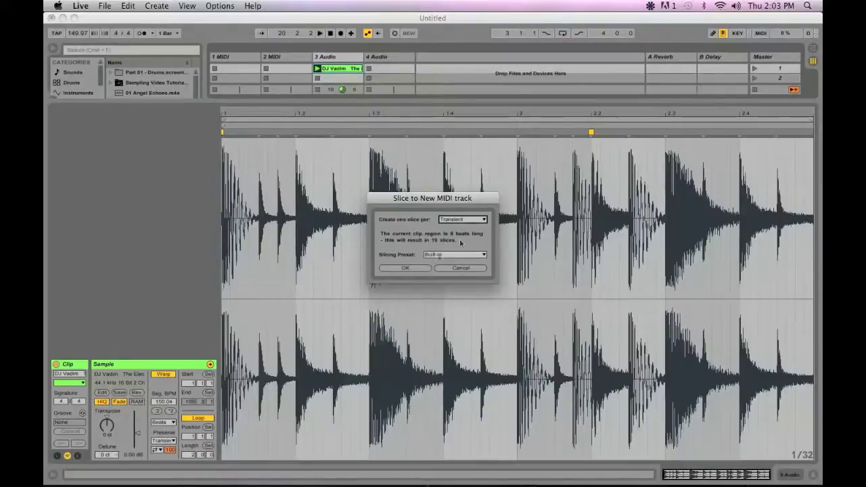
click(405, 268)
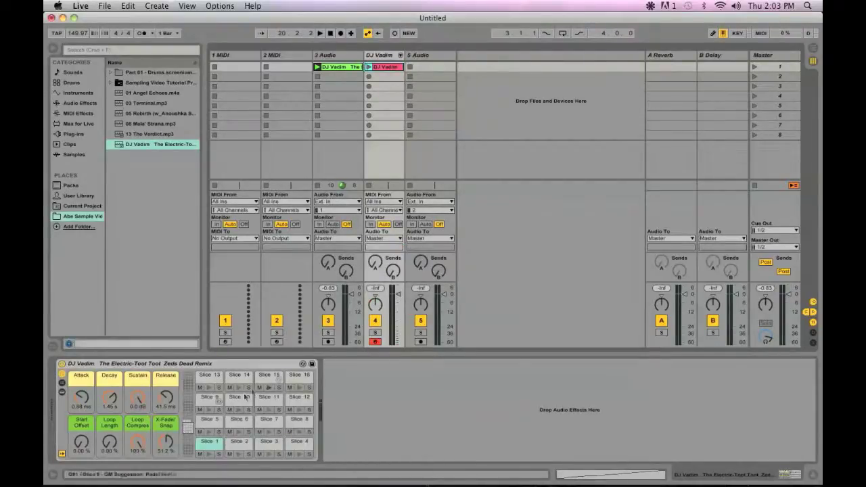
Inspect the sliced Drum Rack, including the pads for slices 17 to 19 and Slice 5's region in the sample waveform
click(187, 423)
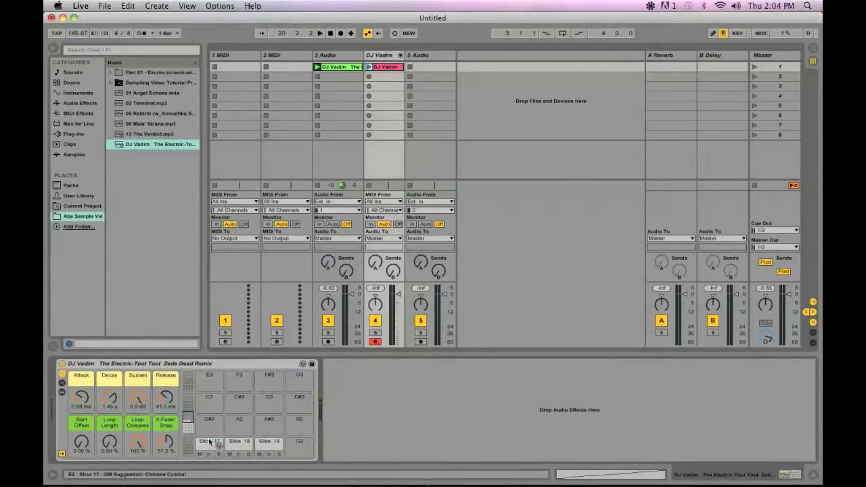
click(188, 425)
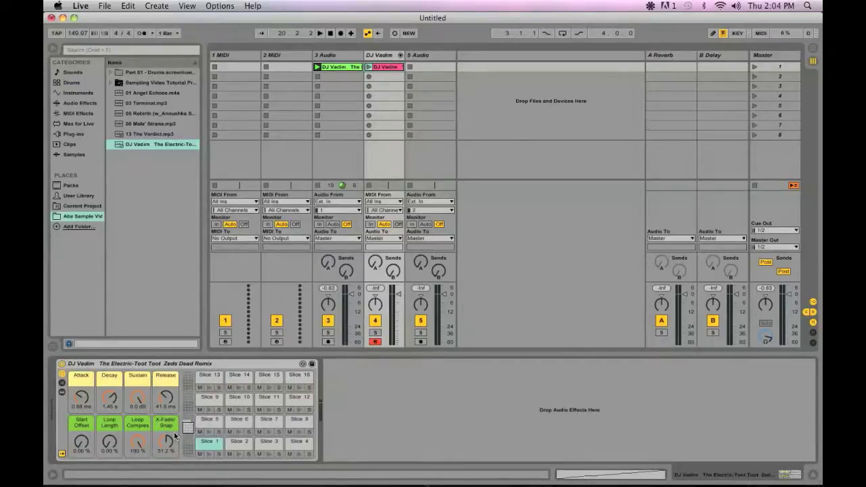
click(208, 421)
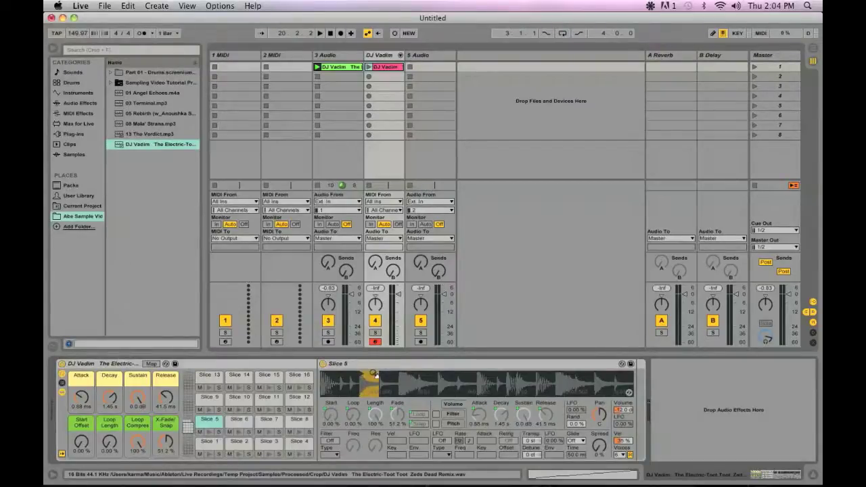
drag(374, 375, 369, 383)
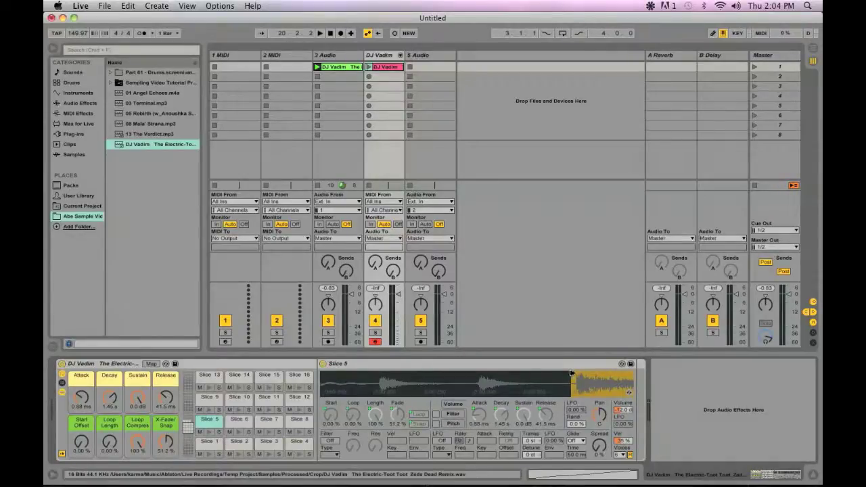
drag(571, 372, 575, 374)
mouse_move(589, 386)
mouse_down()
mouse_move(566, 377)
mouse_move(589, 381)
mouse_up()
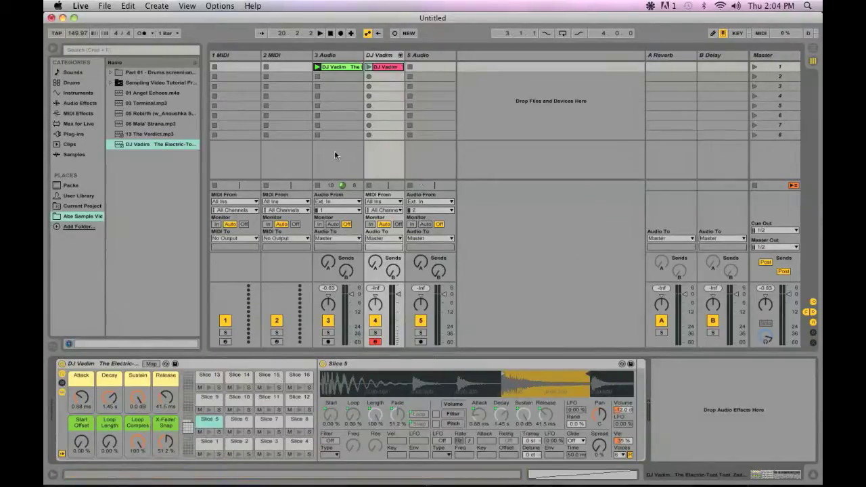
Open the MIDI notes of the sliced DJ Vadim clip with the mixer shown above them
double_click(388, 70)
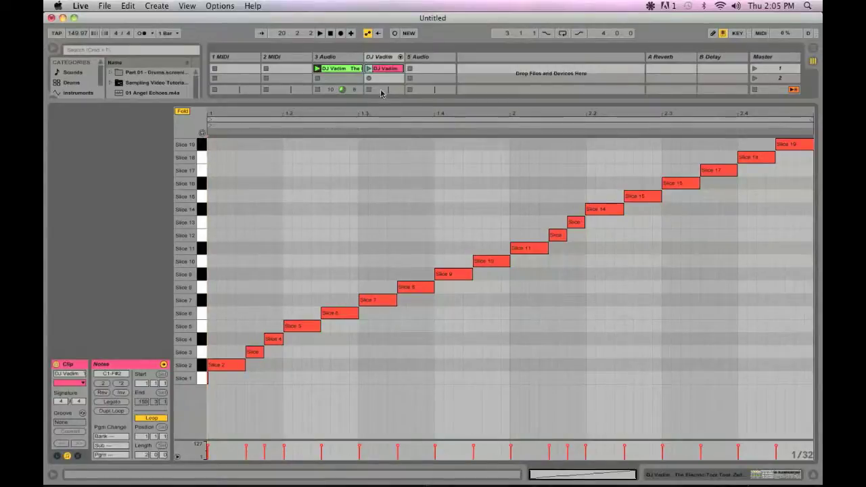
key(super+alt+m)
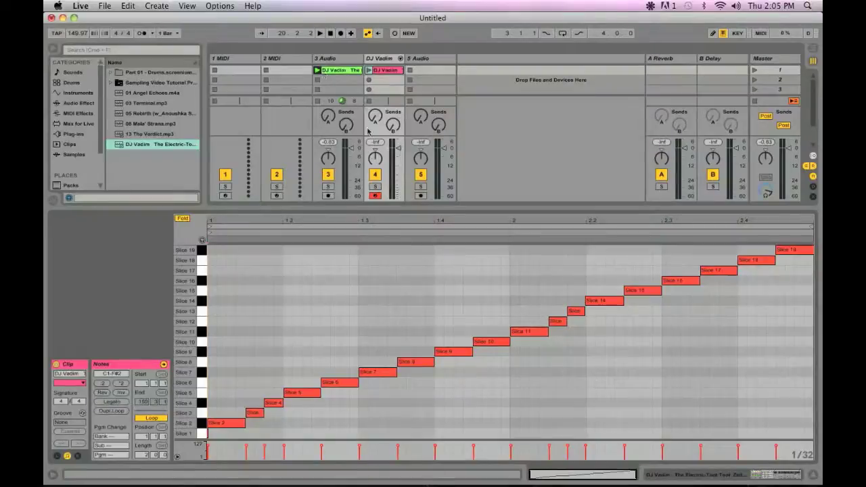
Compare the original and sliced loops by playing scene 1 with 3 Audio soloed, then solo the sliced DJ Vadim track
click(328, 186)
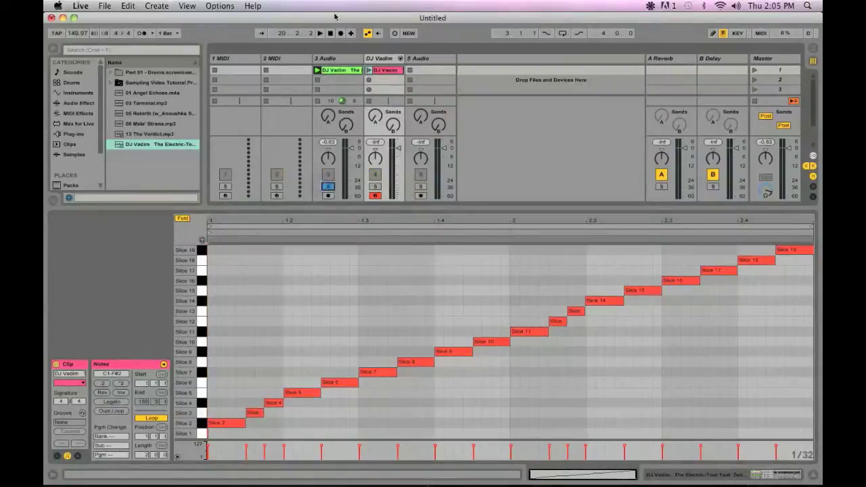
click(316, 71)
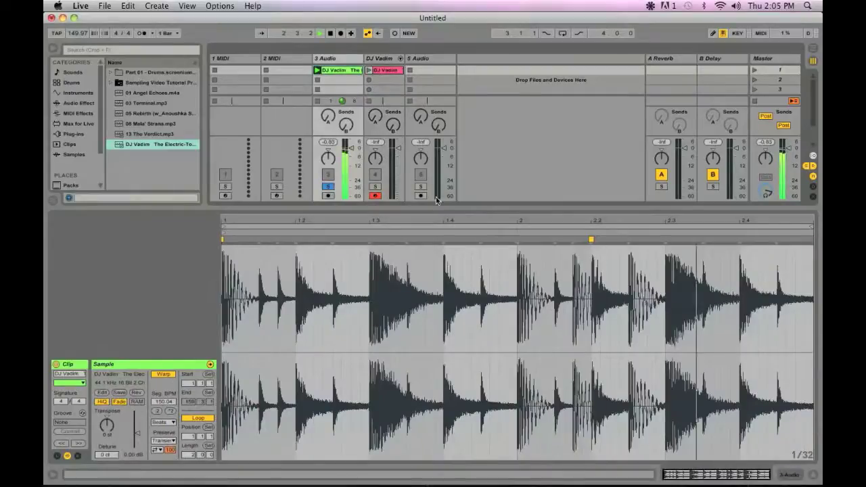
click(756, 71)
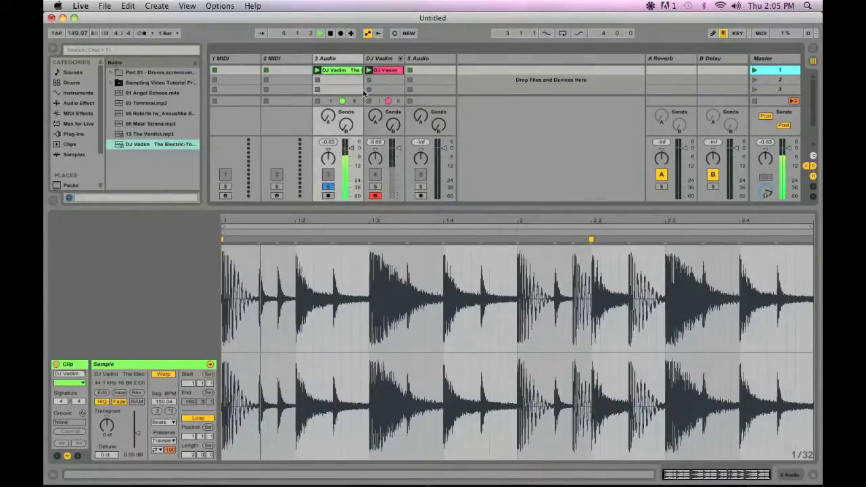
click(374, 188)
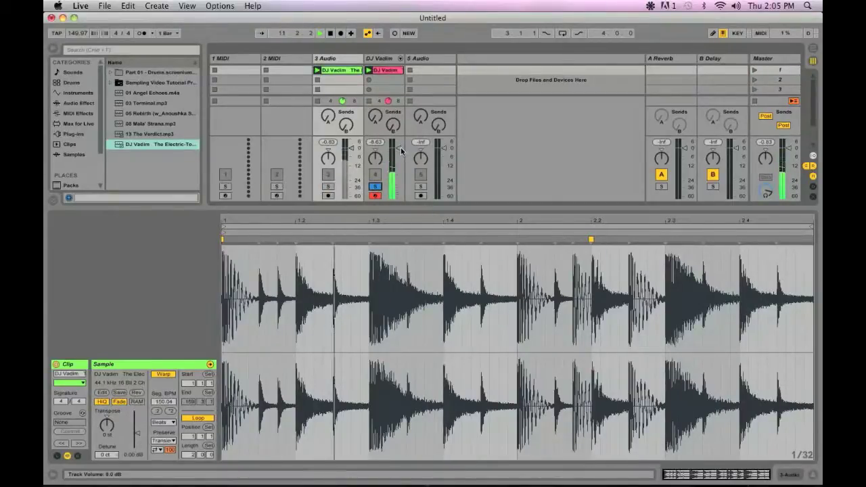
Raise the volume of the sliced DJ Vadim track and open the MIDI notes of its clip
drag(395, 150, 396, 145)
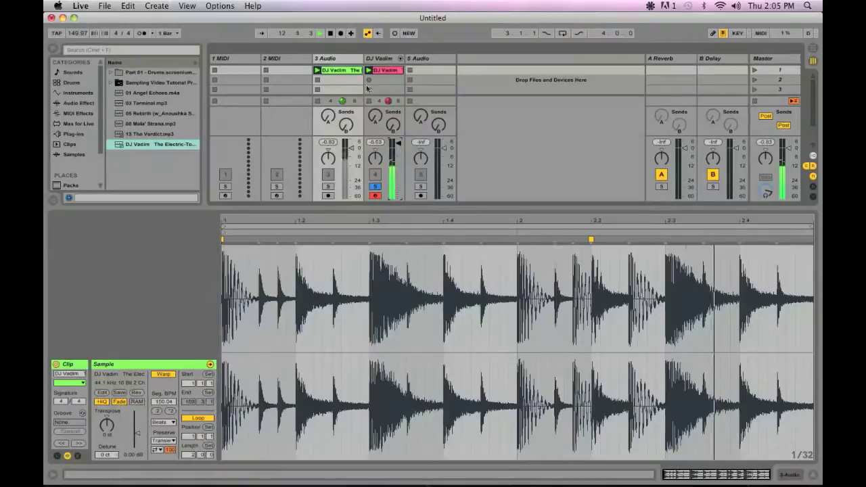
click(386, 71)
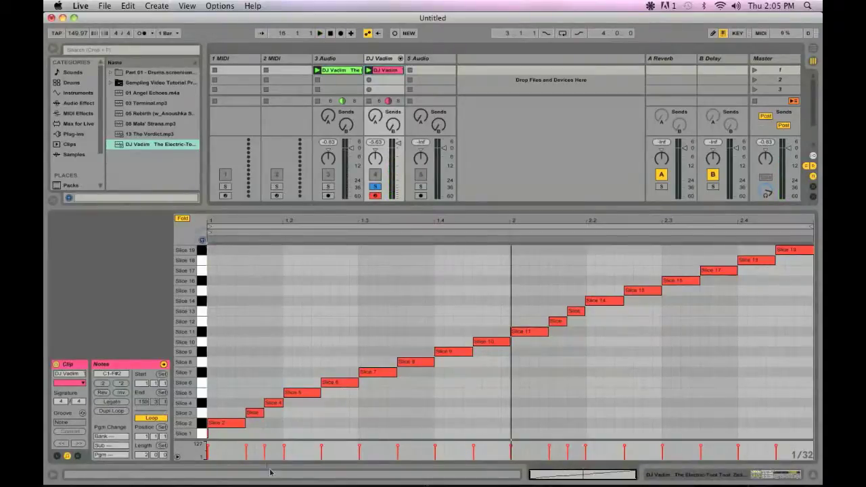
Audition slices 1 to 7 one by one from the note editor's piano keys to identify each drum sound
click(201, 433)
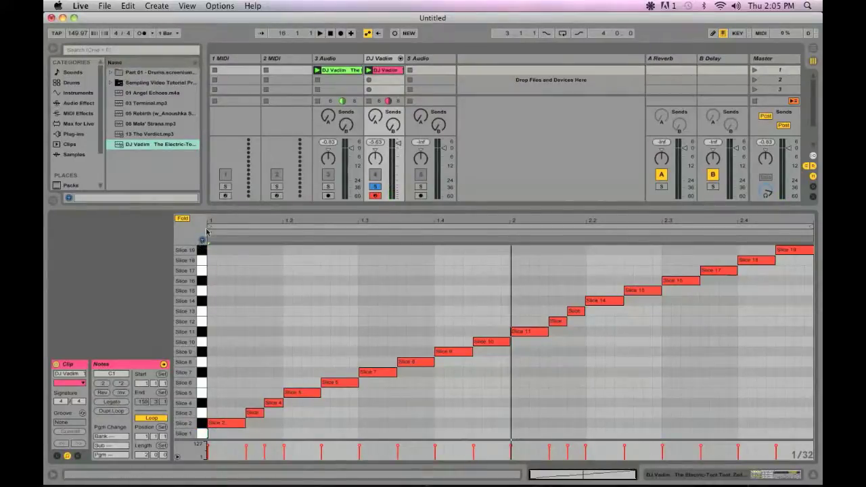
click(201, 424)
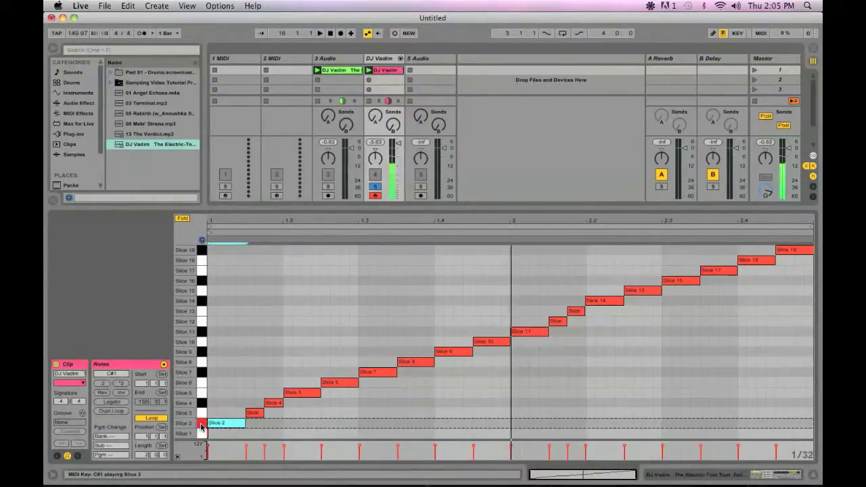
shift+click(205, 435)
click(204, 424)
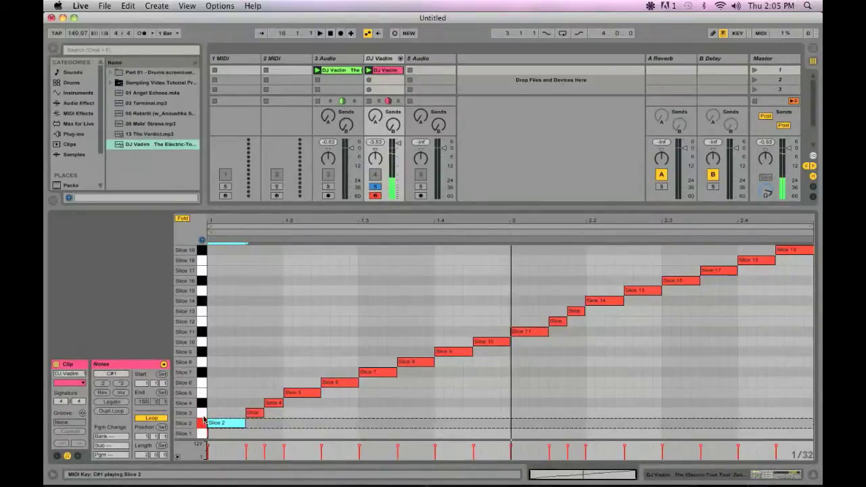
click(204, 413)
click(205, 403)
click(207, 394)
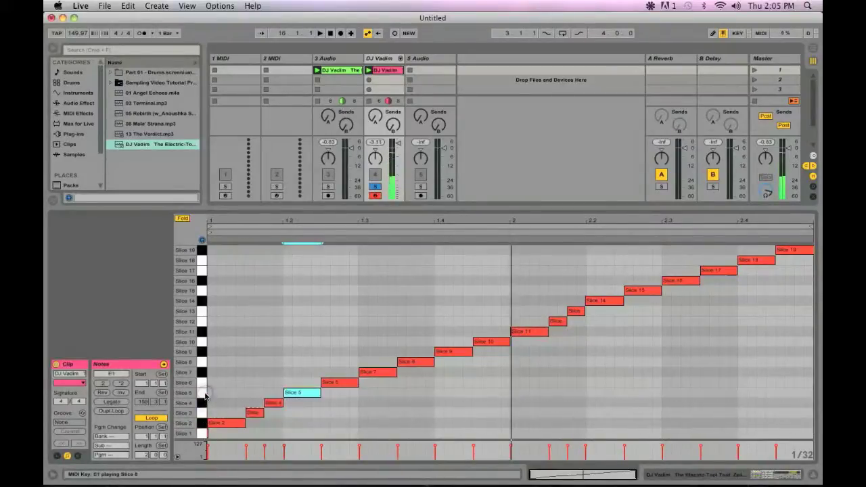
click(206, 383)
click(204, 372)
click(205, 377)
click(205, 376)
click(204, 376)
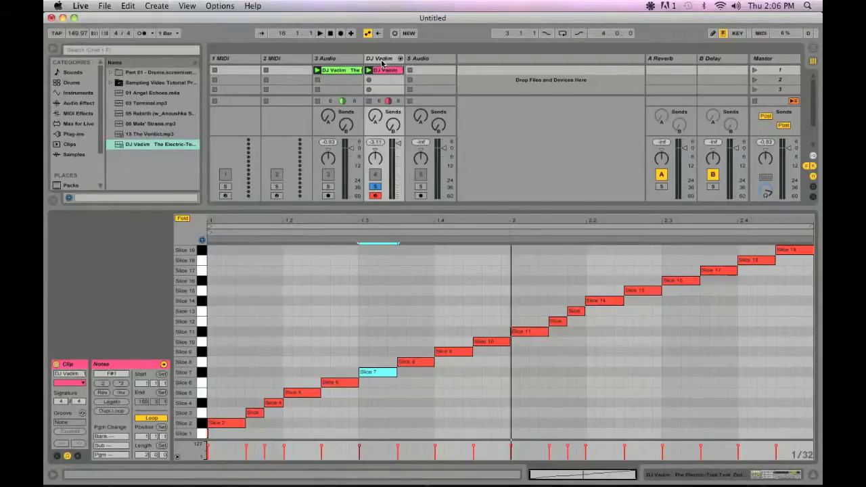
In the sliced track's Drum Rack, rename the Slice 2 pad as KICK and the Slice 7 pad as SNARE
click(382, 58)
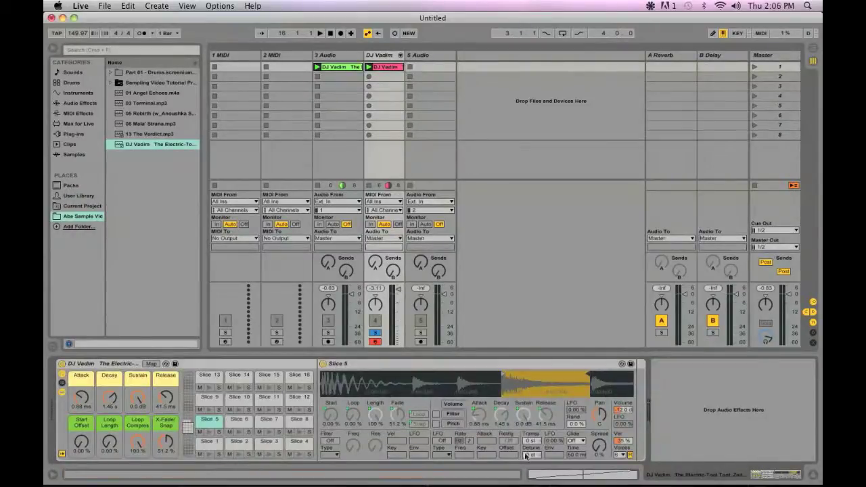
click(238, 443)
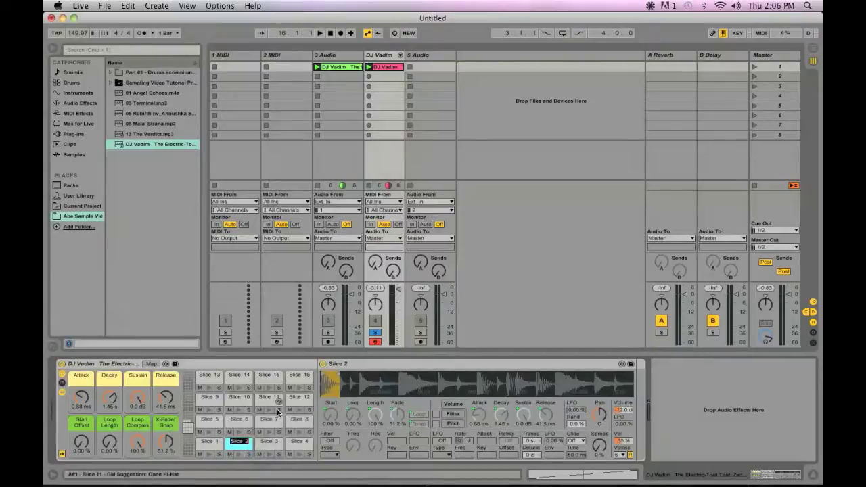
text(KICK)
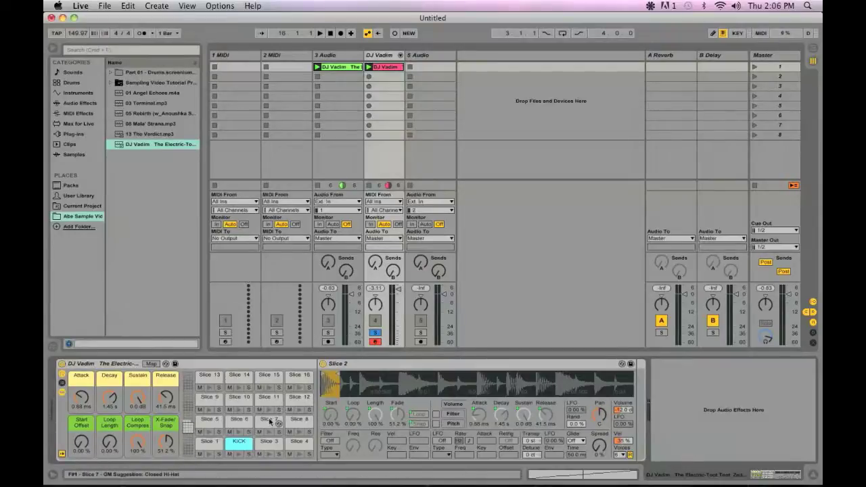
right_click(269, 421)
click(282, 430)
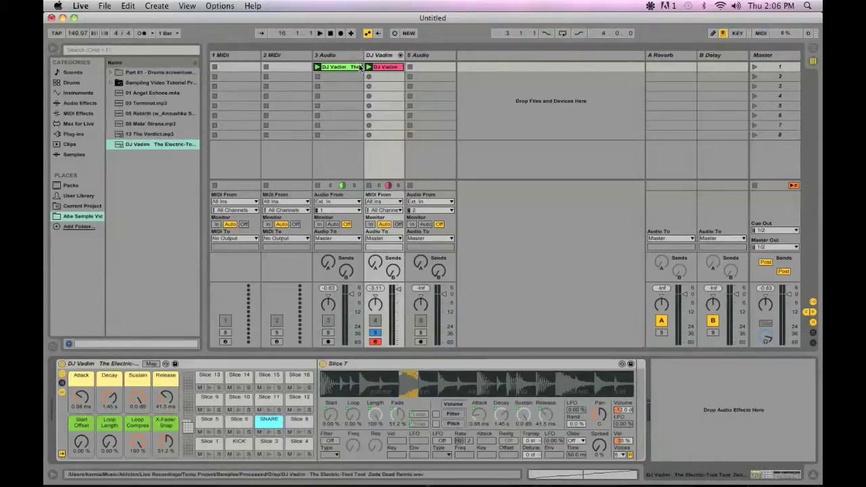
Play scene 1 and erase the Slice 3 note from the sliced MIDI clip in draw mode
key(shift+Tab)
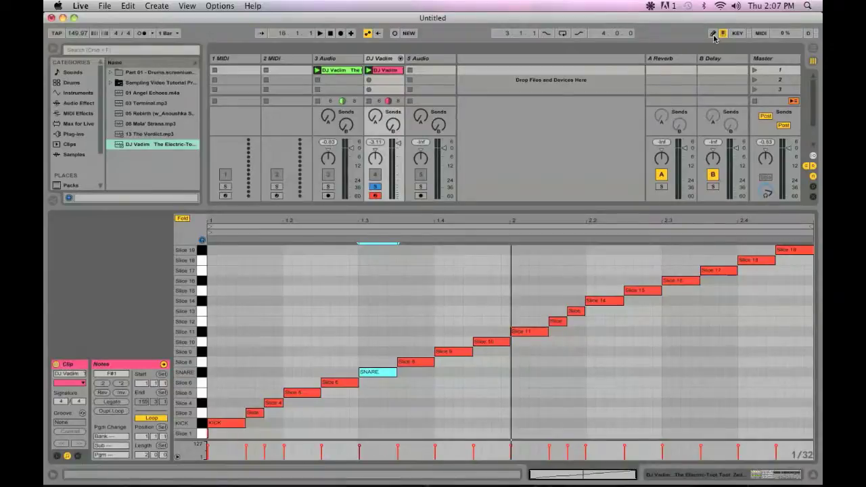
click(755, 71)
click(714, 33)
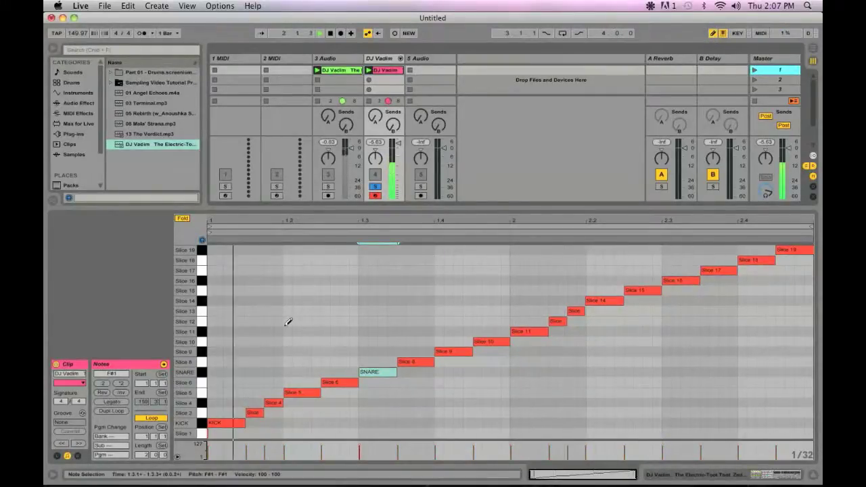
click(255, 413)
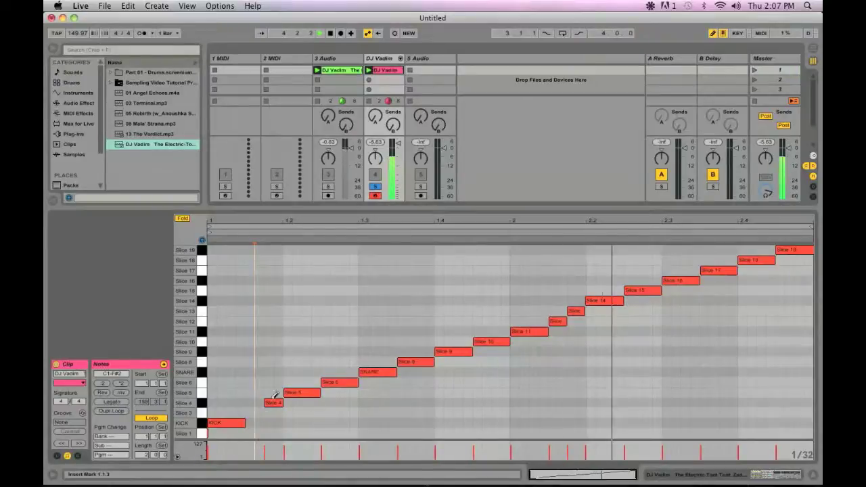
Set the fixed note grid to 1/16 and draw continuous Slice 4 notes across both bars
right_click(260, 365)
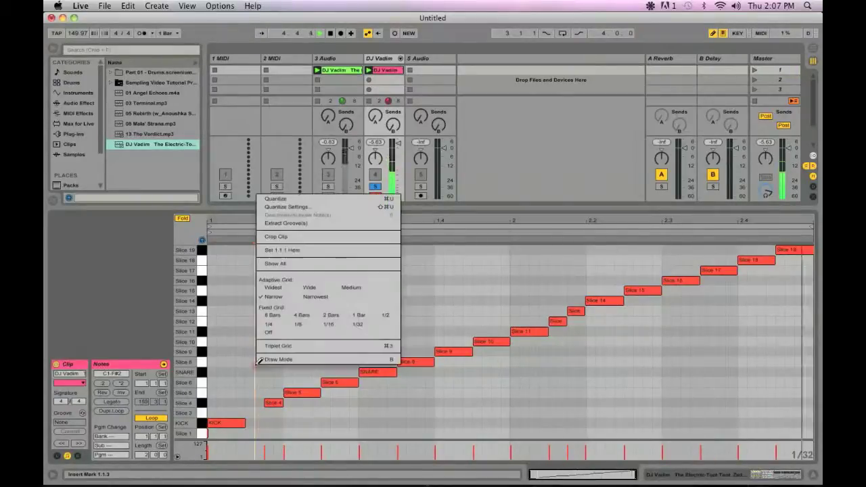
click(328, 324)
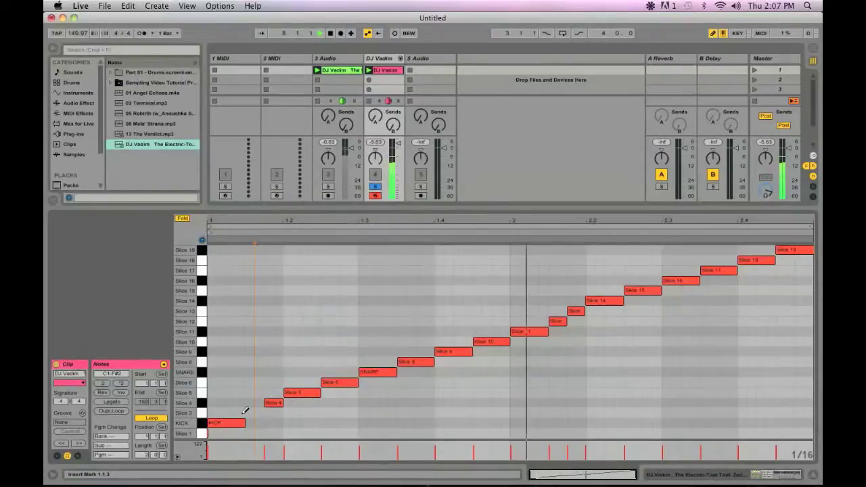
drag(211, 404, 809, 403)
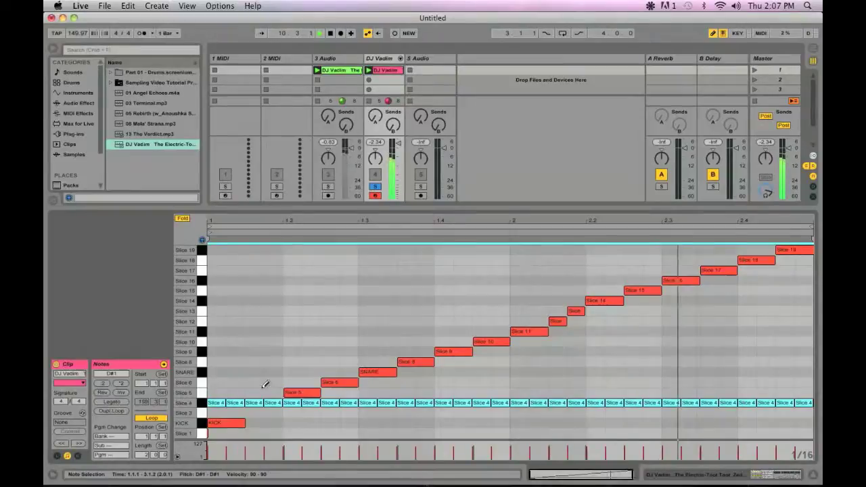
Replace the Slice 4 notes at 1.2, 1.3, 2 and 2.2 with 1/16 Slice 5 notes
click(294, 393)
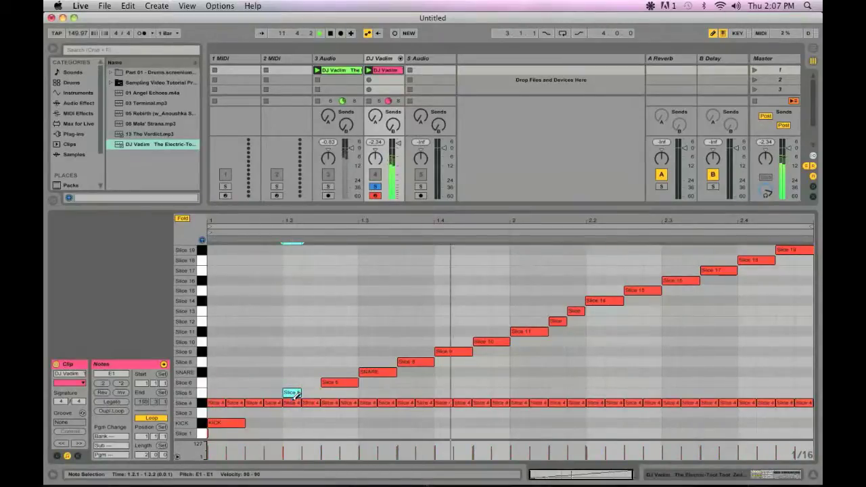
drag(294, 392, 377, 393)
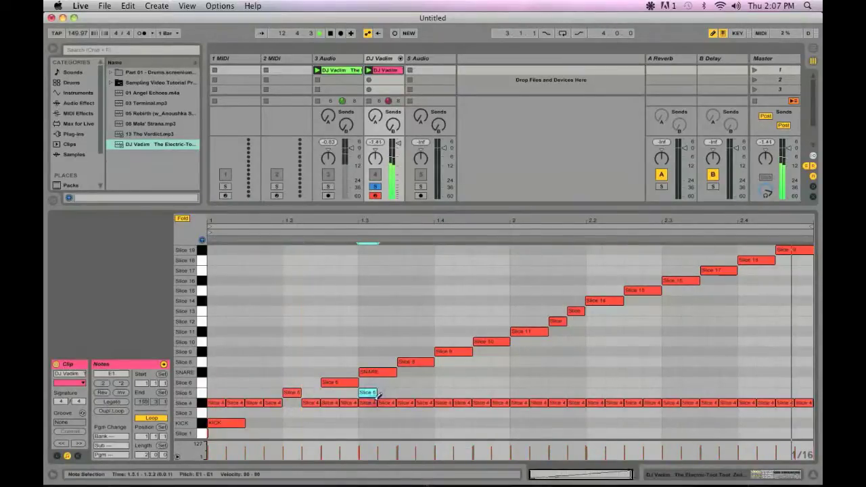
click(465, 386)
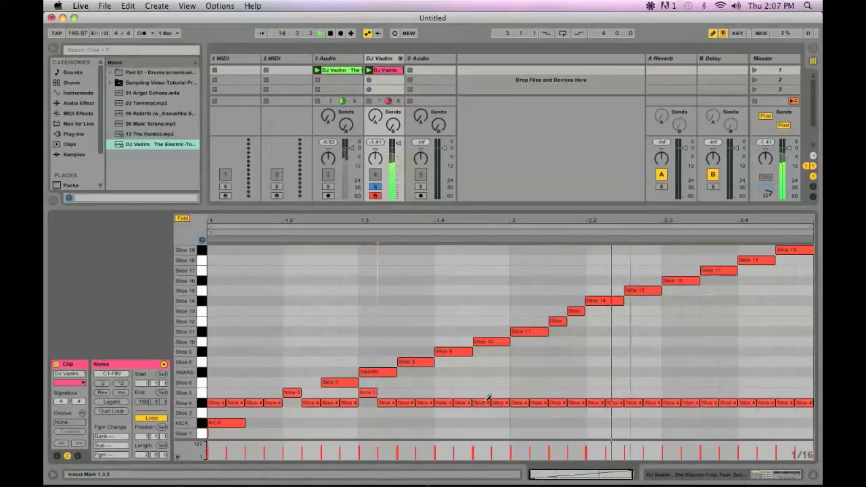
click(520, 403)
click(520, 392)
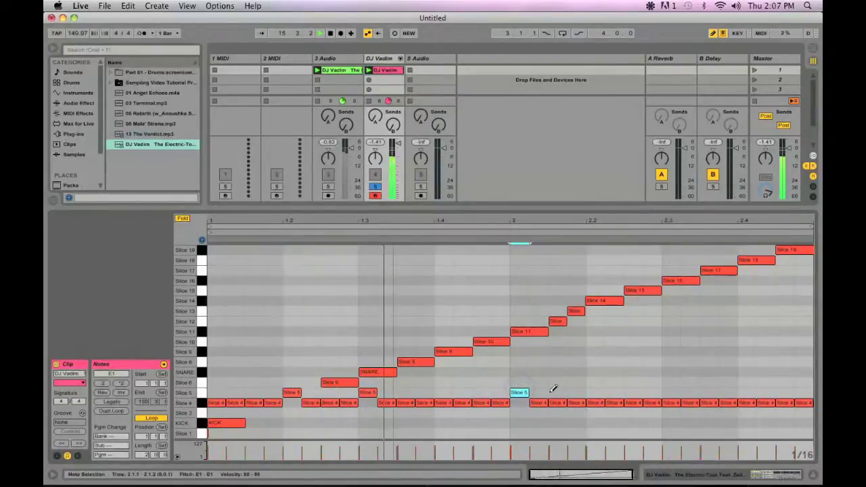
click(596, 403)
click(598, 393)
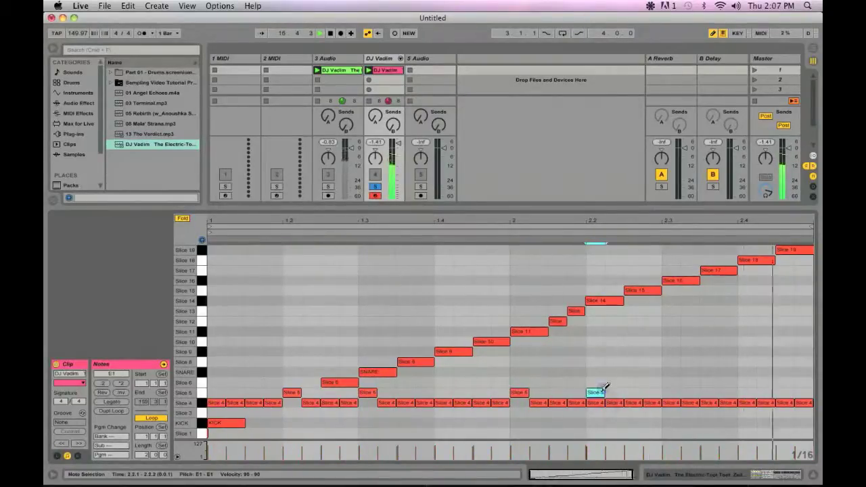
click(595, 403)
Replace the Slice 4 note at 2.3 with a Slice 6 note and the one at 2.4 with a Slice 8 note
click(674, 382)
click(672, 404)
click(750, 403)
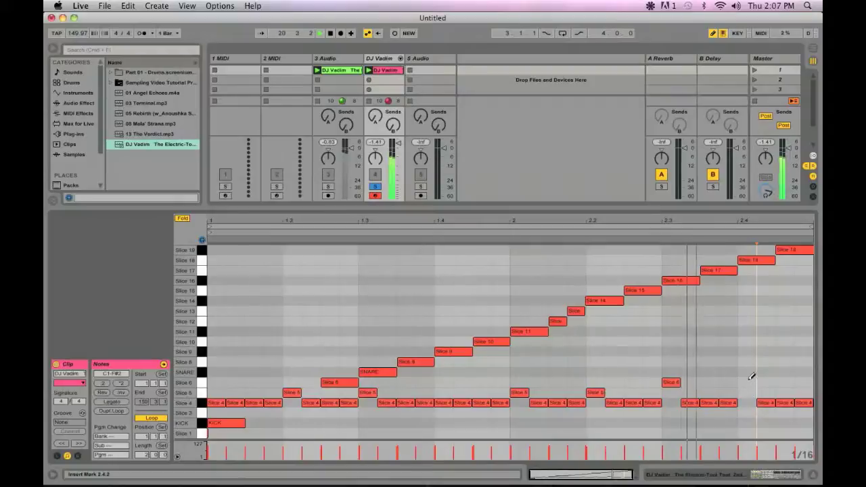
click(750, 358)
click(751, 359)
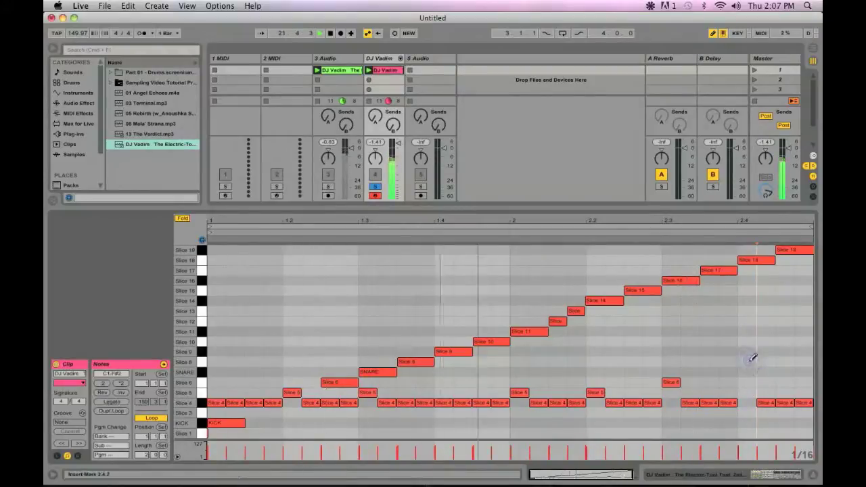
click(750, 362)
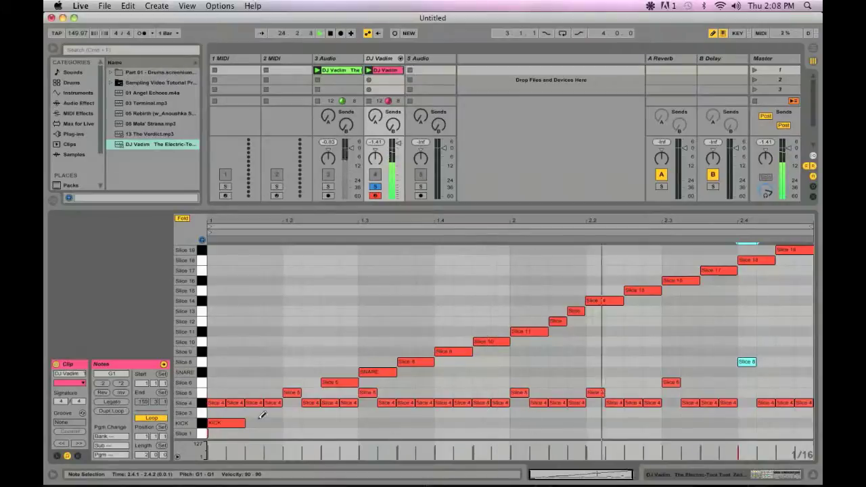
Leave draw mode and delete the original Slice 11 to Slice 19 notes from bar 2
click(713, 33)
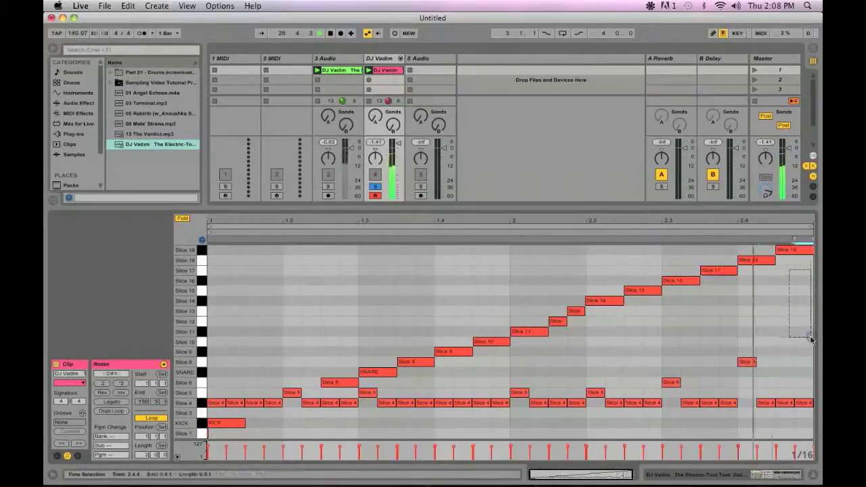
drag(809, 234, 540, 230)
key(Delete)
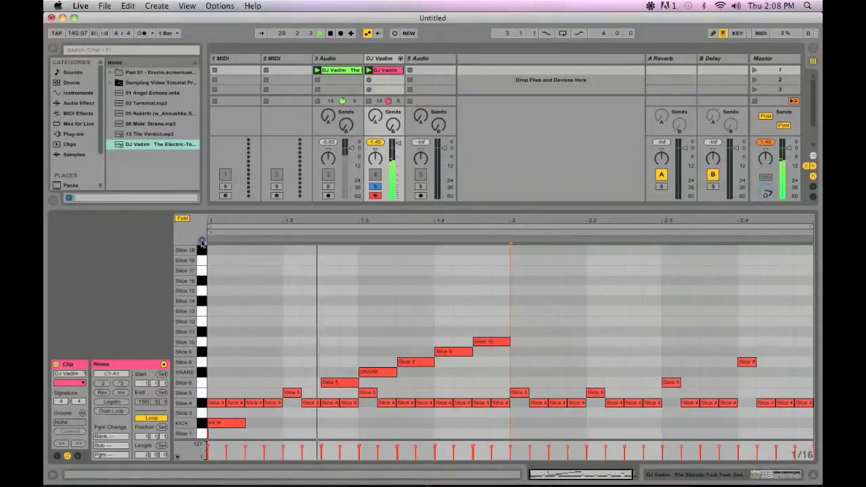
Draw 1/16 notes in bar 2: Slice 18 at 2.1.2 and 2.2.4, Slice 16 at 2.2.2 and 2.4.1, and Slice 17 at 2.4.3
key(b)
click(539, 260)
click(652, 260)
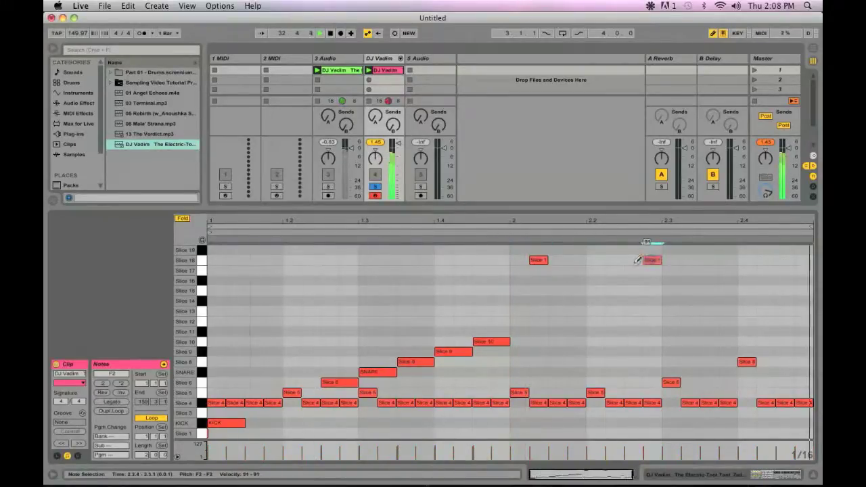
click(621, 280)
click(748, 280)
click(787, 271)
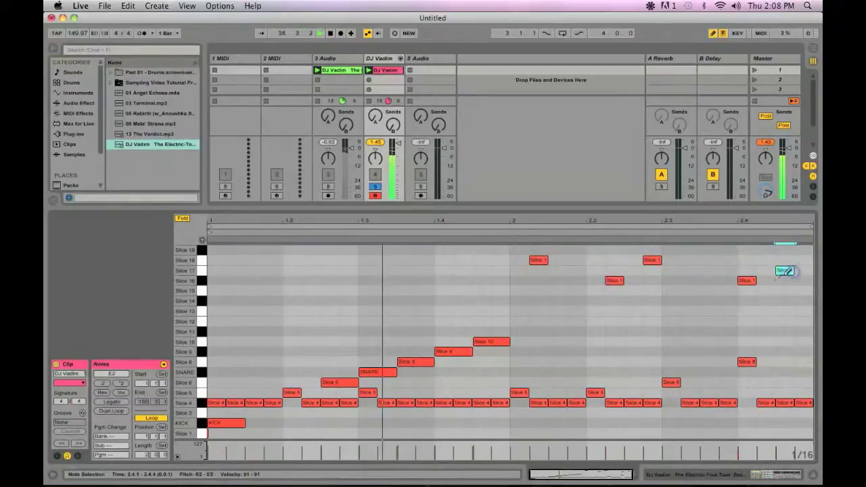
Erase both Slice 16 notes and the Slice 18 note at 2.2.4; draw Slice 17 at 2.2.1 and Slice 18 at 2.3.1 and 2.4.1
click(748, 280)
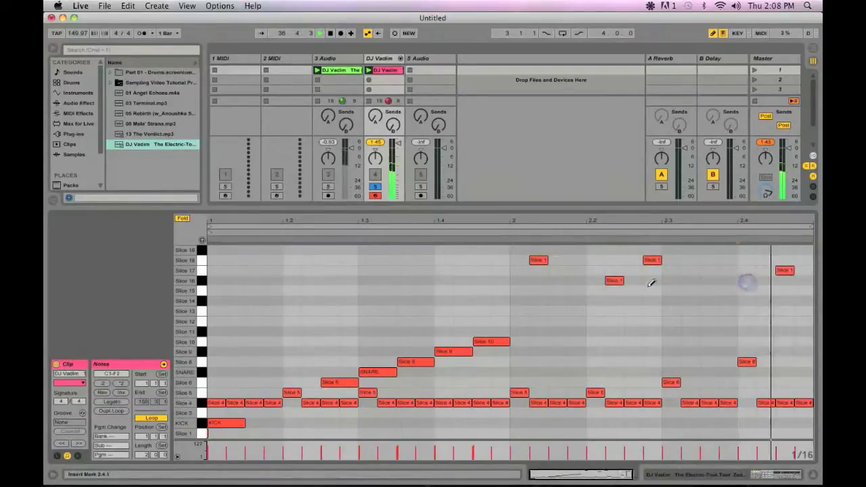
click(616, 280)
click(595, 270)
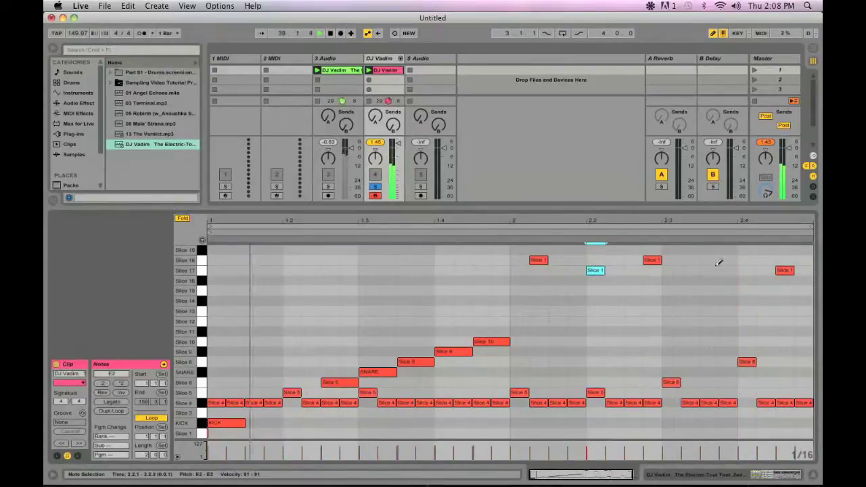
click(747, 259)
click(651, 260)
click(667, 260)
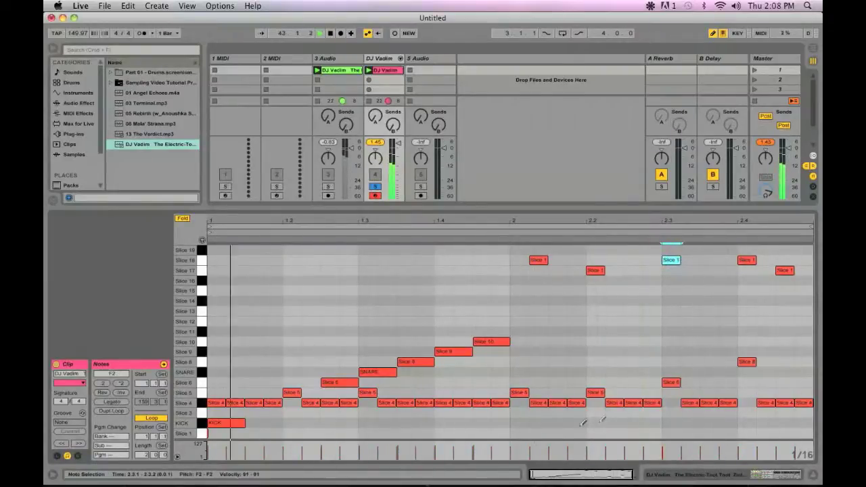
Change the note editor's fixed grid to 1/4
right_click(284, 333)
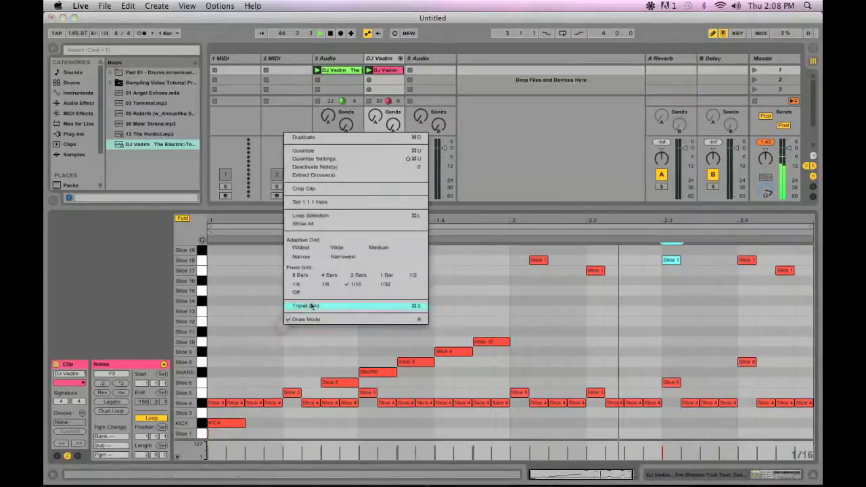
click(304, 283)
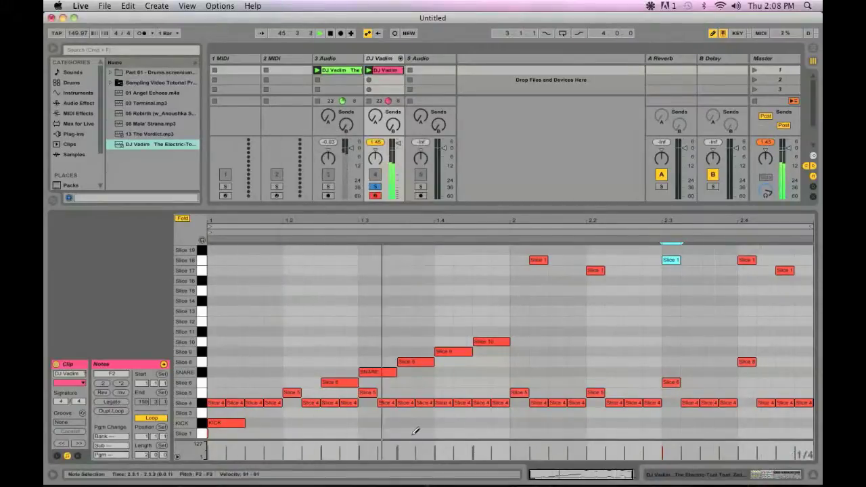
right_click(460, 419)
click(498, 382)
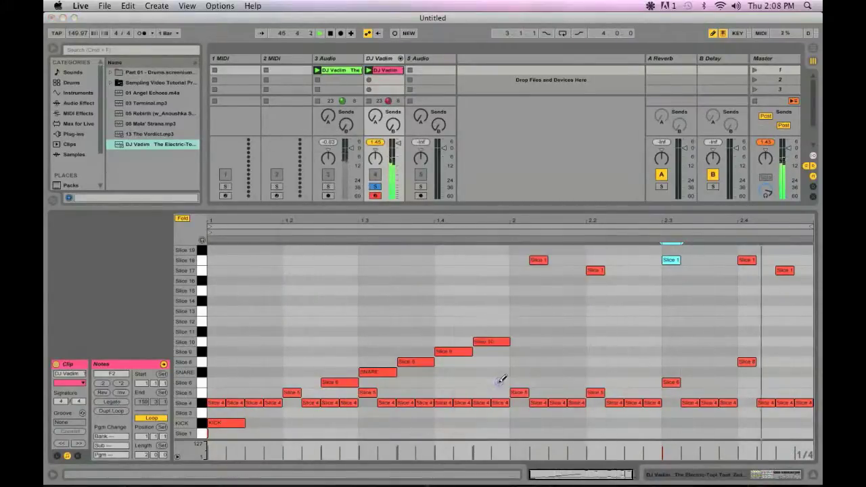
Draw 1/8-note kicks at 1.4.3 and 2.2.1 and a snare at 2.4.1, erasing the trial snare drawn at 2.3.1
click(490, 423)
click(605, 423)
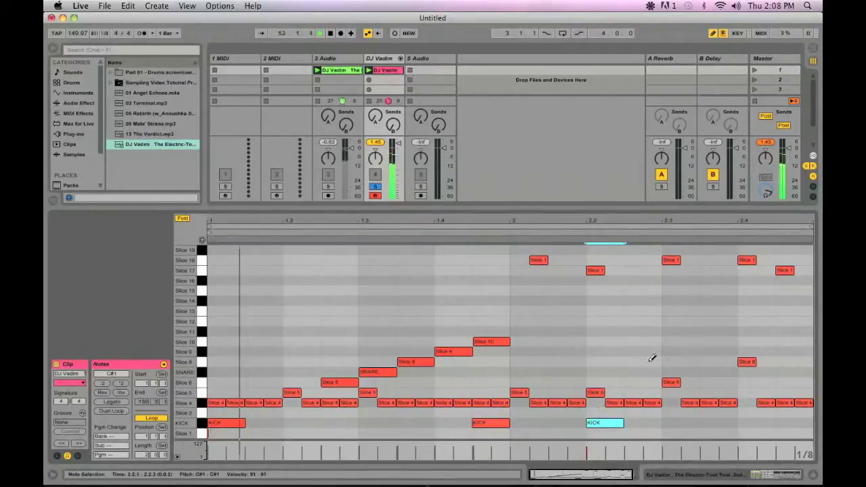
click(676, 371)
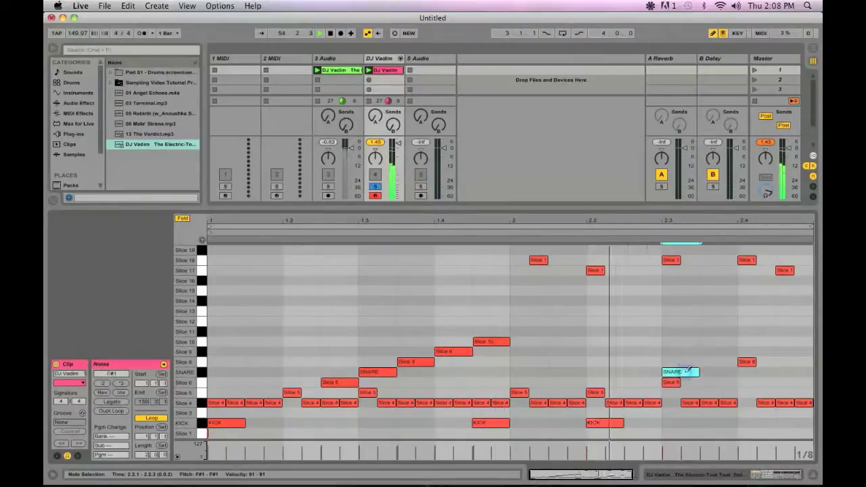
click(745, 371)
click(680, 372)
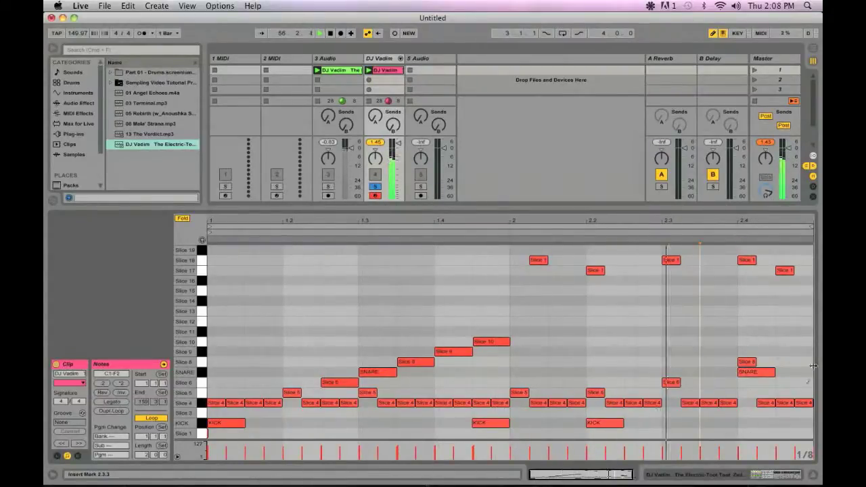
Using a 1/16 fixed grid, draw a snare note at 2.4.4 and lower its velocity to about 46 in an enlarged velocity lane
right_click(749, 385)
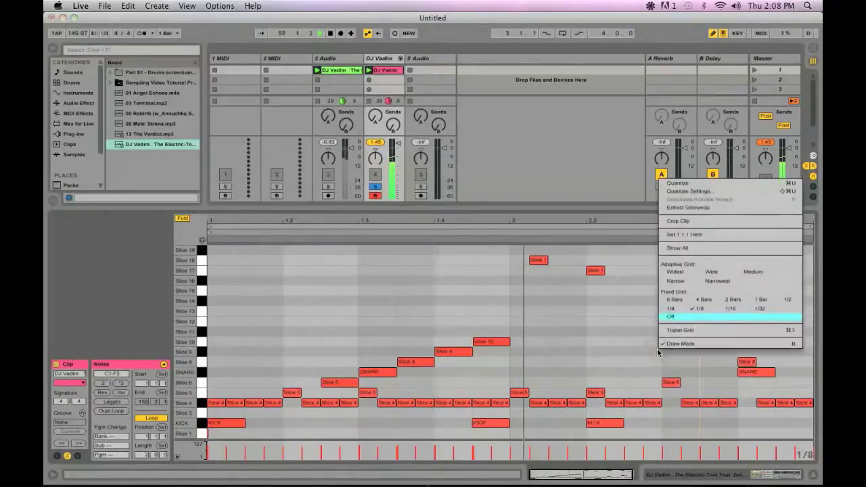
click(732, 311)
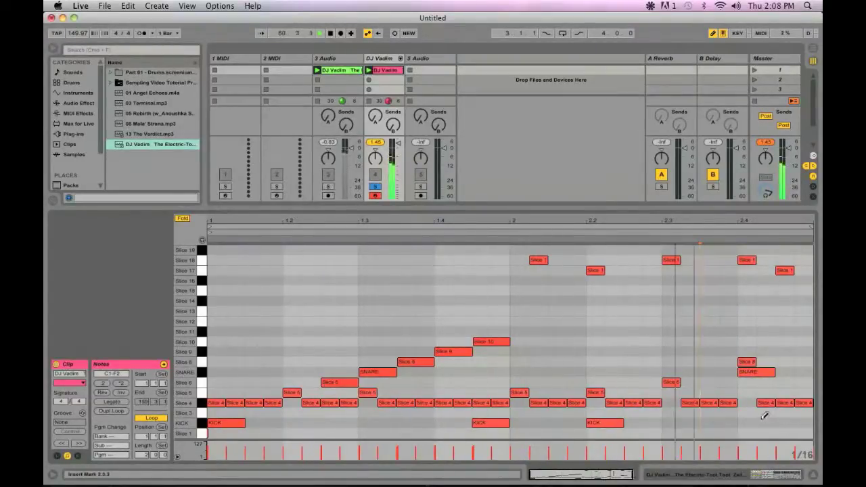
click(806, 372)
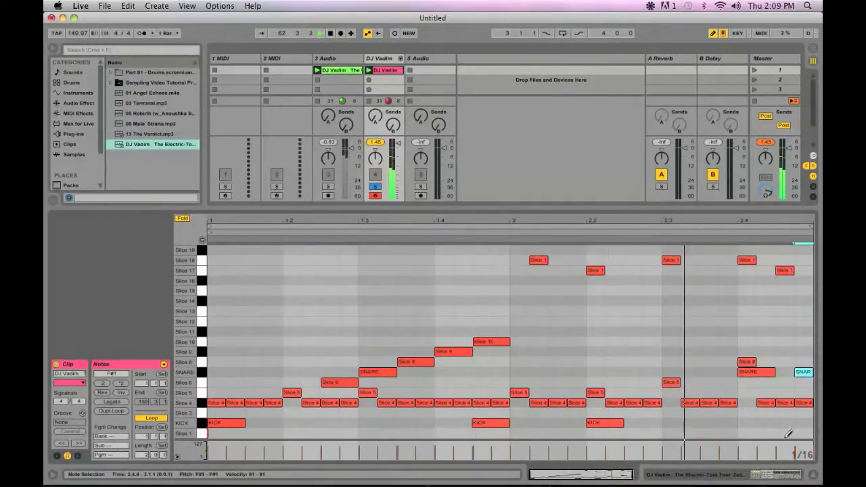
drag(784, 441, 778, 385)
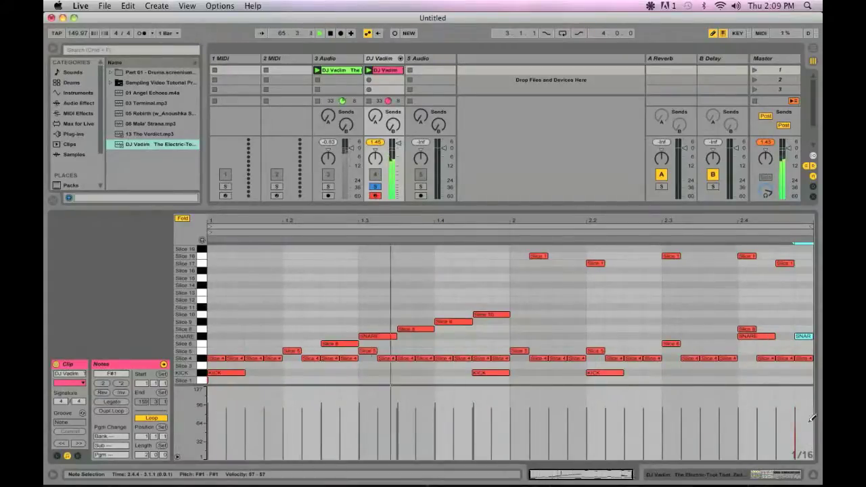
drag(795, 429, 800, 433)
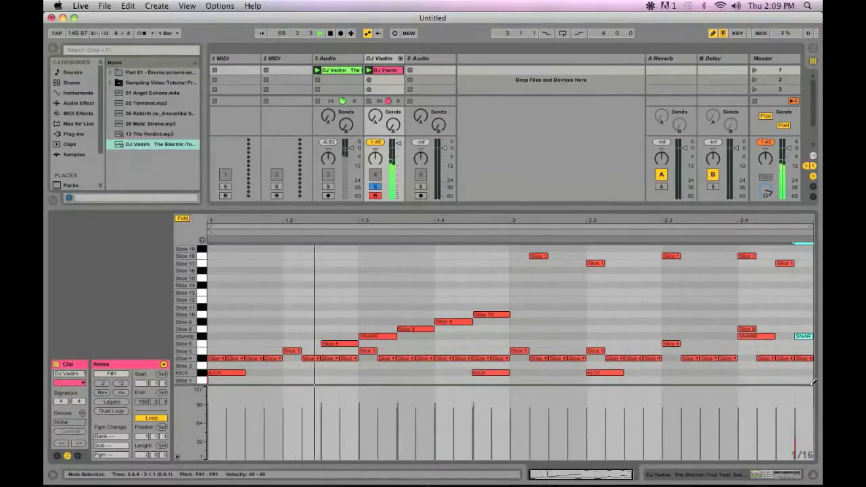
Erase the Slice 9 and Slice 10 notes from beat 4 of bar 1
click(454, 322)
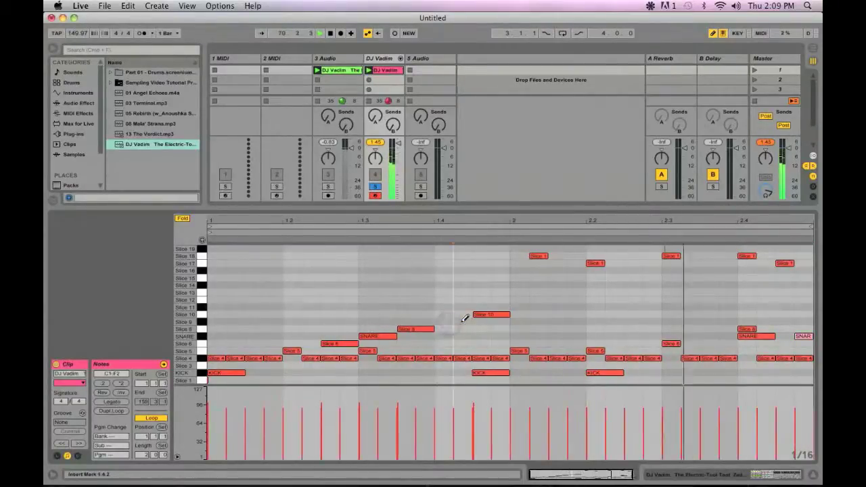
click(502, 312)
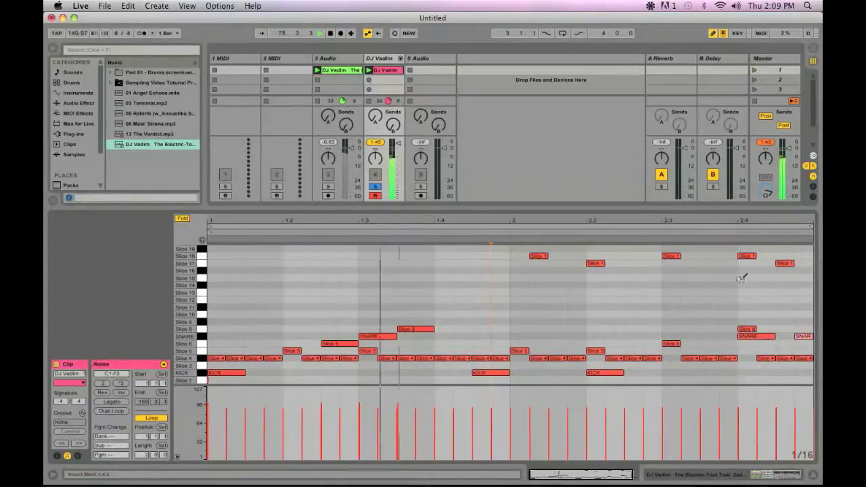
Compare the original loop on 3 Audio with the reprogrammed DJ Vadim clip by soloing each track and viewing its clip
click(327, 187)
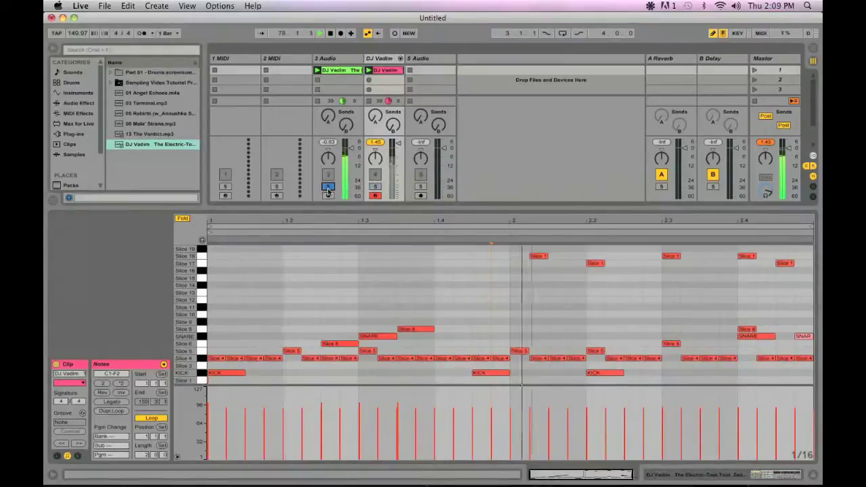
click(332, 69)
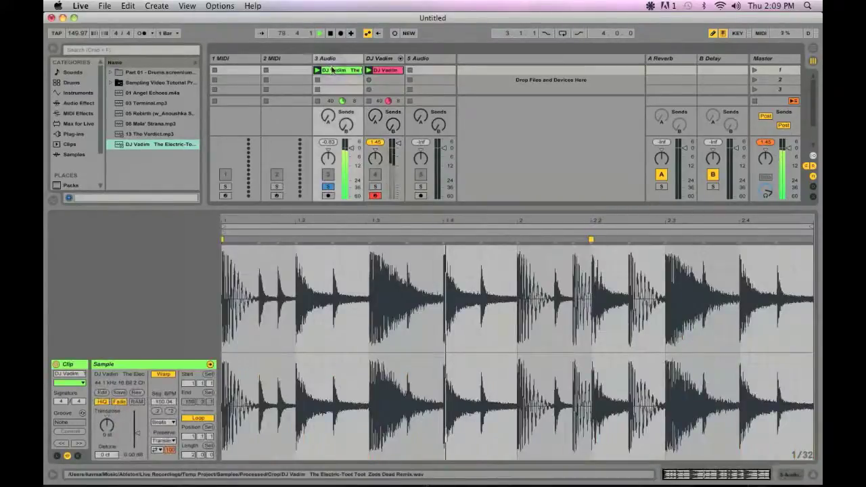
click(375, 188)
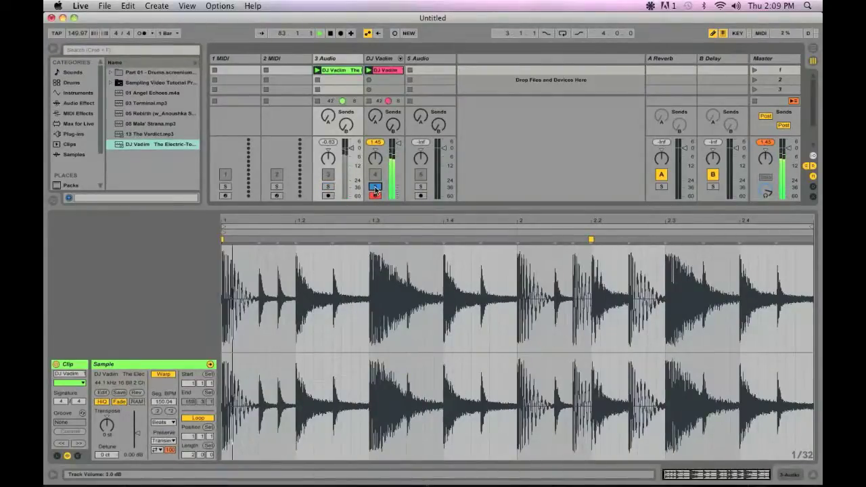
click(386, 72)
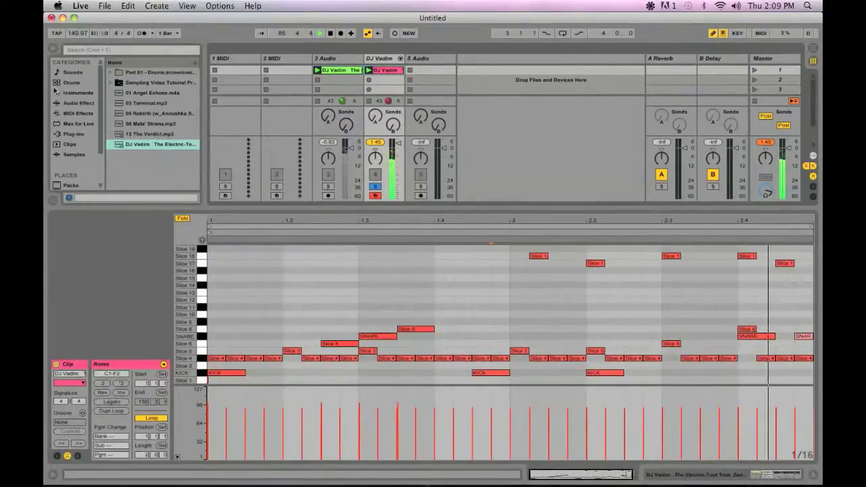
Set the song tempo to 130 BPM and show the Drum Rack on the DJ Vadim track
drag(86, 35, 85, 36)
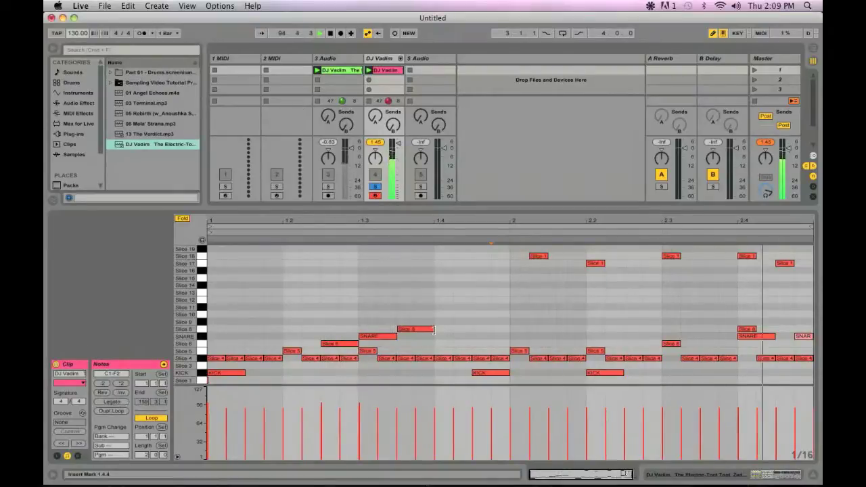
click(383, 58)
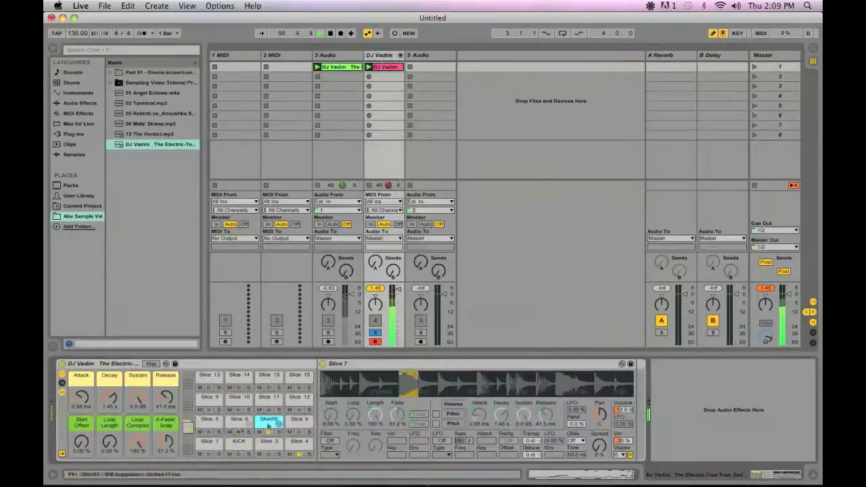